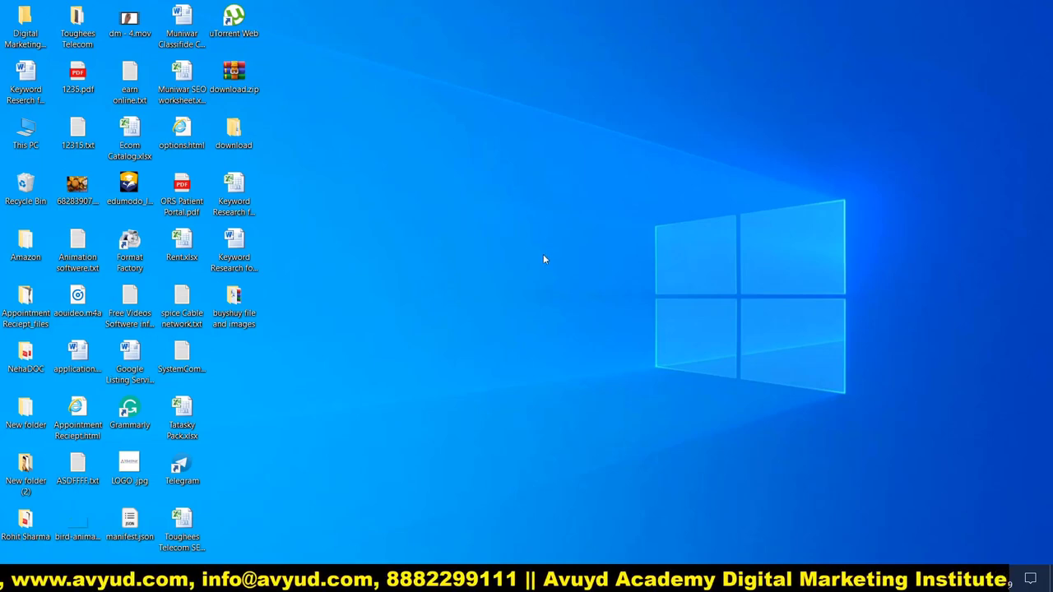
- Bring up Google Chrome with the Alt+Tab shortcut
{"action": "key", "text": "alt+Tab"}
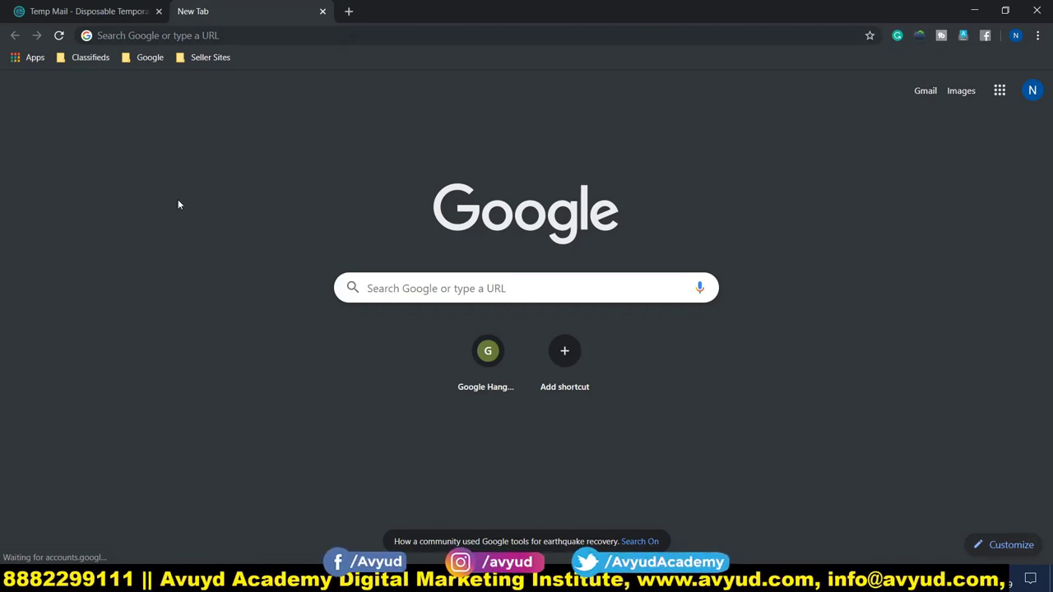
- Load freelancer.com in the browser's second tab
{"action": "left_click", "coordinate": [239, 38]}
{"action": "type", "text": "freelancer.com"}
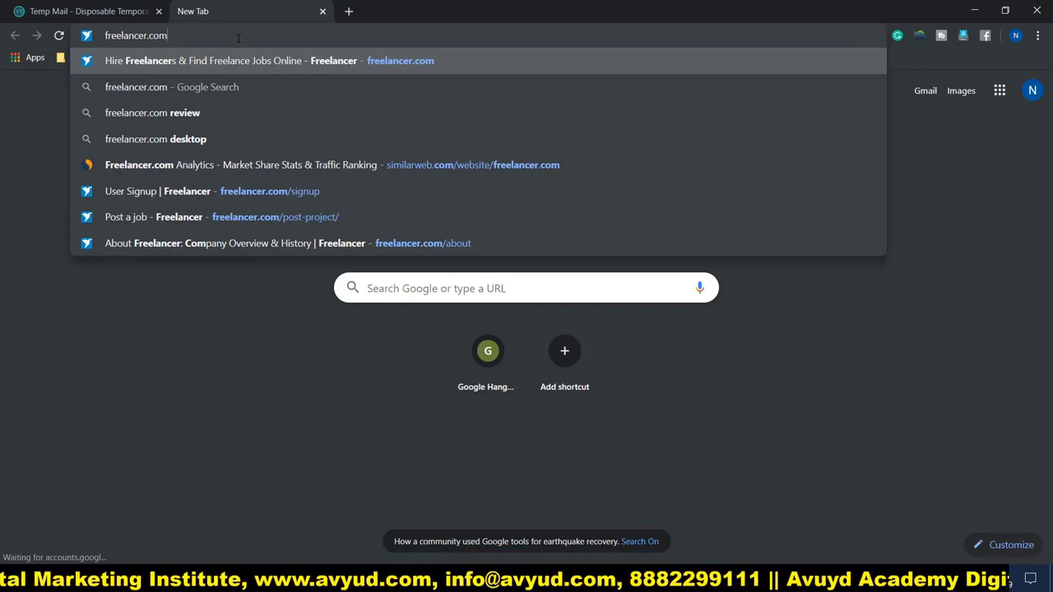
{"action": "key", "text": "Return"}
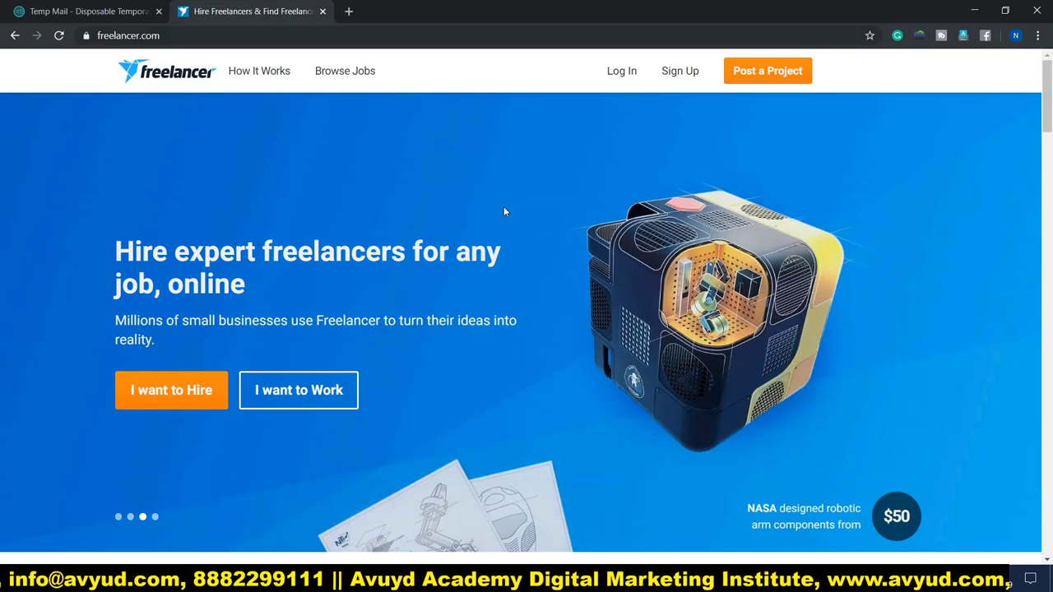
{"action": "scroll", "coordinate": [504, 211], "scroll_direction": "down", "scroll_amount": 2}
- Scroll the Freelancer homepage past the crowd-favorite project cards to Browse top job categories
{"action": "scroll", "coordinate": [504, 211], "scroll_direction": "down", "scroll_amount": 2}
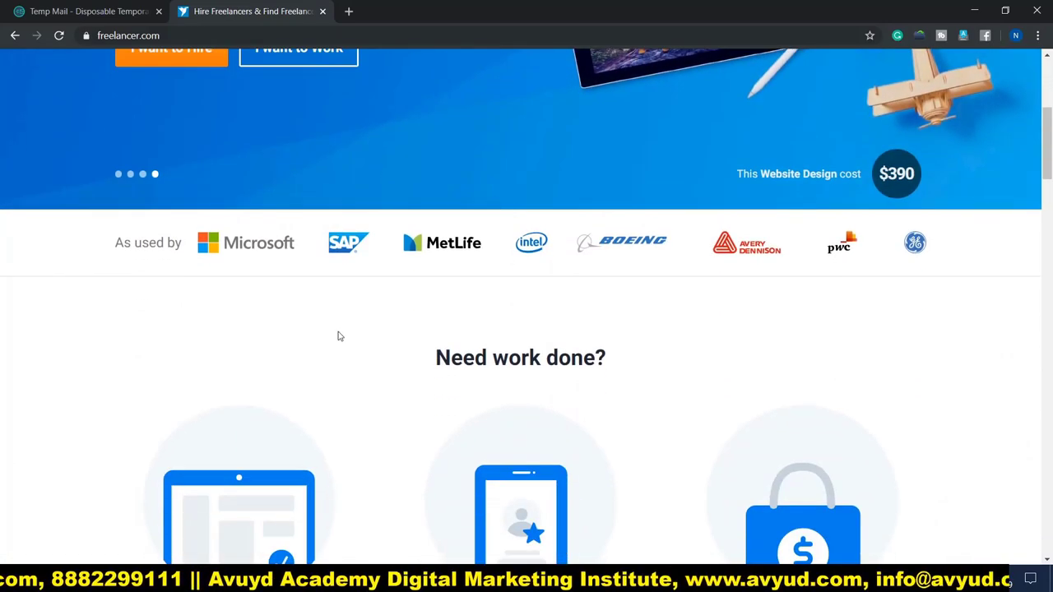
{"action": "scroll", "coordinate": [342, 333], "scroll_direction": "down", "scroll_amount": 2}
{"action": "scroll", "coordinate": [414, 222], "scroll_direction": "down", "scroll_amount": 10}
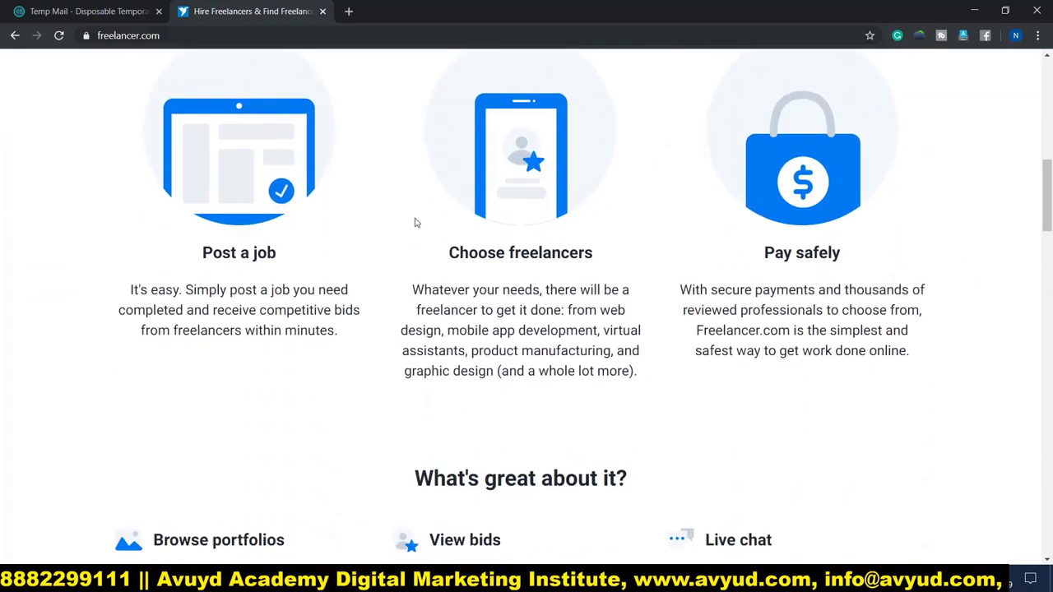
{"action": "scroll", "coordinate": [336, 217], "scroll_direction": "down", "scroll_amount": 4}
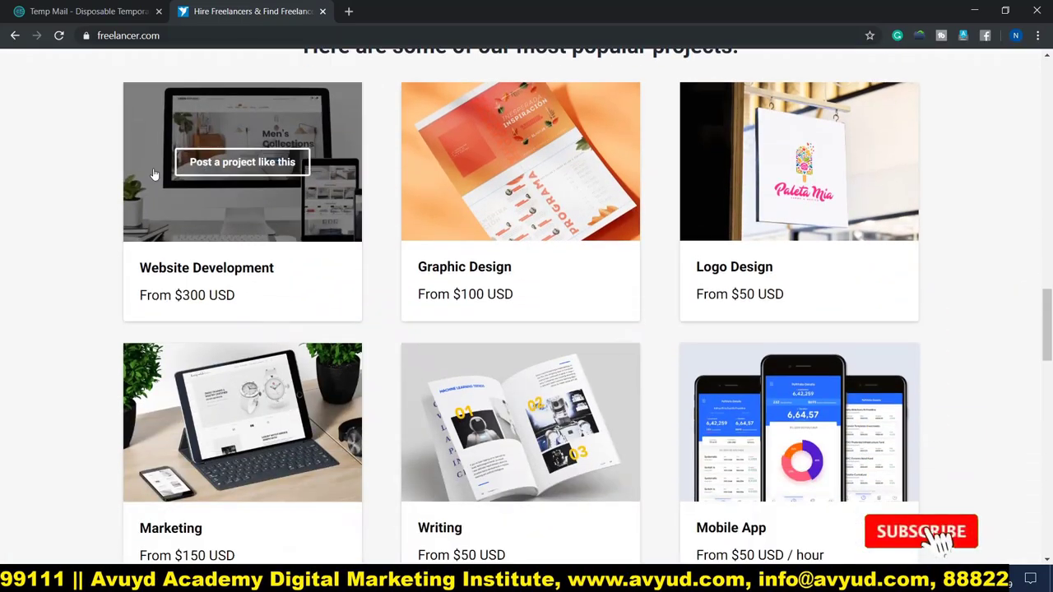
{"action": "scroll", "coordinate": [33, 186], "scroll_direction": "down", "scroll_amount": 2}
{"action": "scroll", "coordinate": [34, 186], "scroll_direction": "up", "scroll_amount": 3}
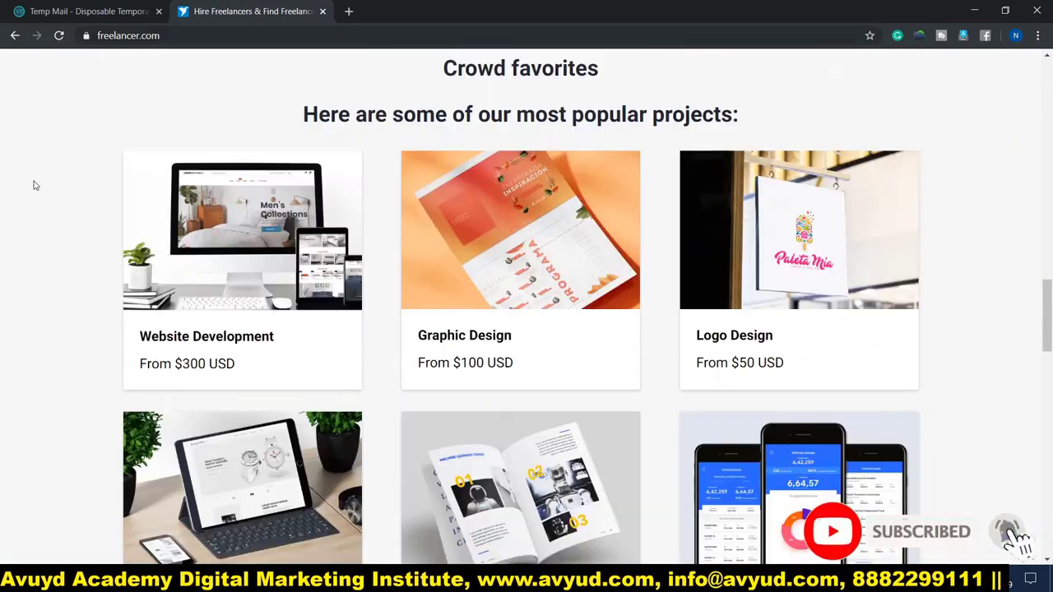
{"action": "scroll", "coordinate": [32, 183], "scroll_direction": "down", "scroll_amount": 1}
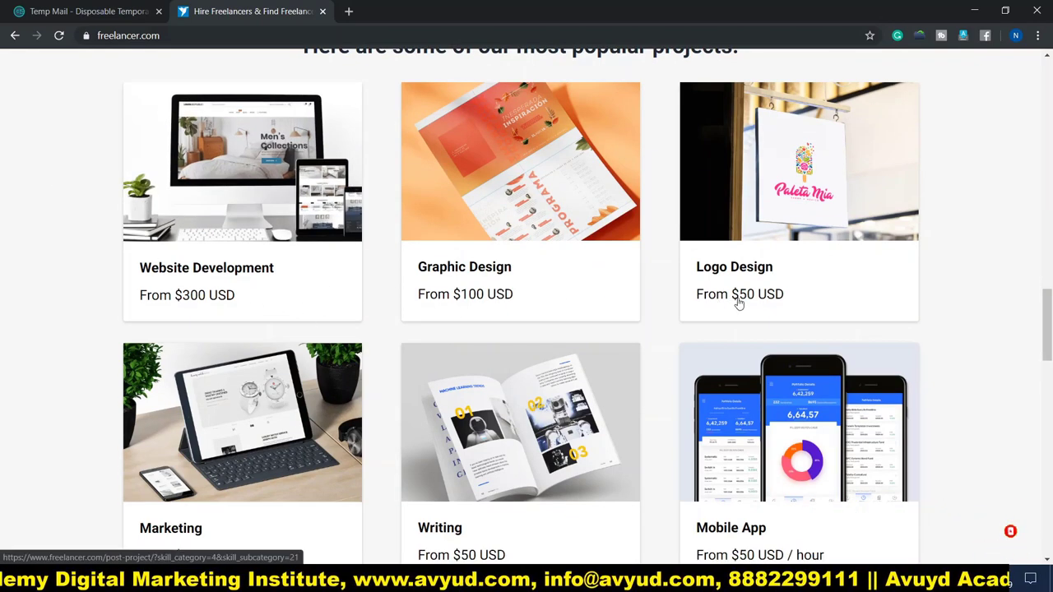
{"action": "scroll", "coordinate": [98, 318], "scroll_direction": "down", "scroll_amount": 1}
{"action": "scroll", "coordinate": [99, 318], "scroll_direction": "down", "scroll_amount": 1}
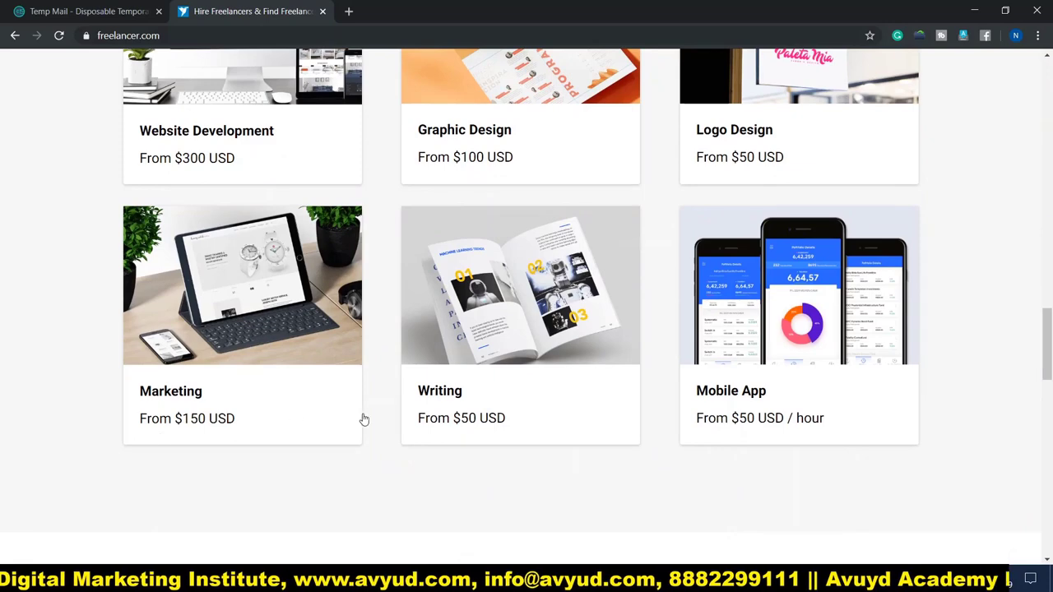
{"action": "scroll", "coordinate": [745, 448], "scroll_direction": "up", "scroll_amount": 1}
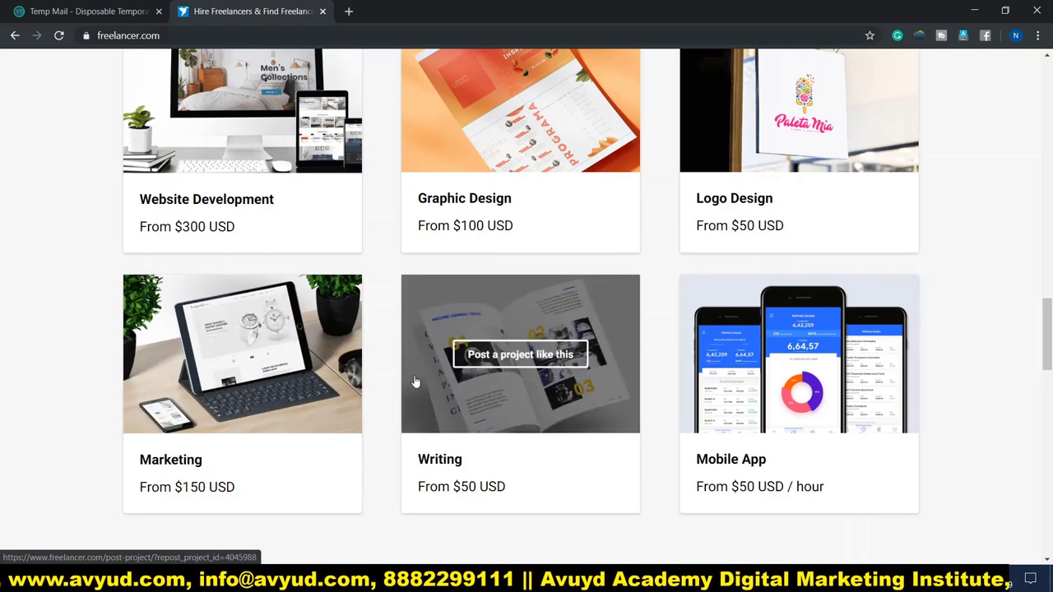
{"action": "scroll", "coordinate": [8, 280], "scroll_direction": "down", "scroll_amount": 10}
{"action": "scroll", "coordinate": [16, 274], "scroll_direction": "down", "scroll_amount": 4}
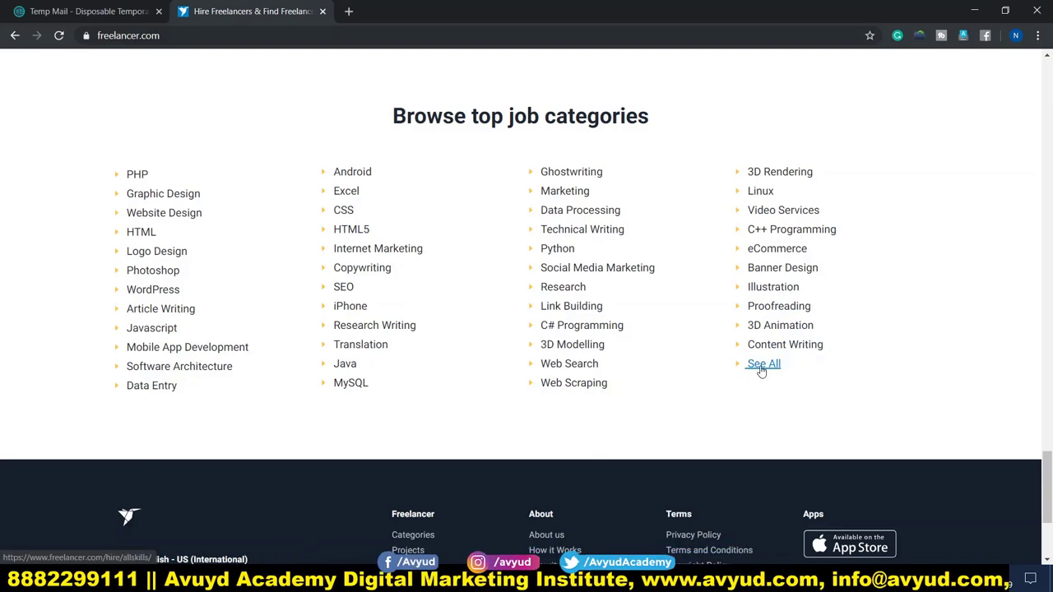
- Open See All under top job categories and scroll through the grouped skills list
{"action": "left_click", "coordinate": [762, 365]}
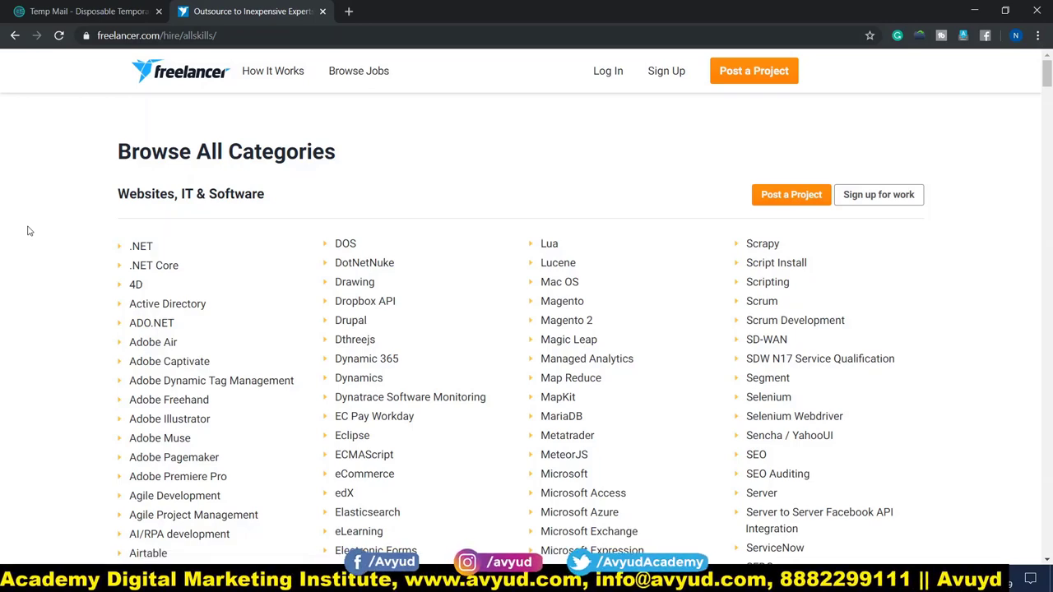
{"action": "scroll", "coordinate": [28, 230], "scroll_direction": "down", "scroll_amount": 5}
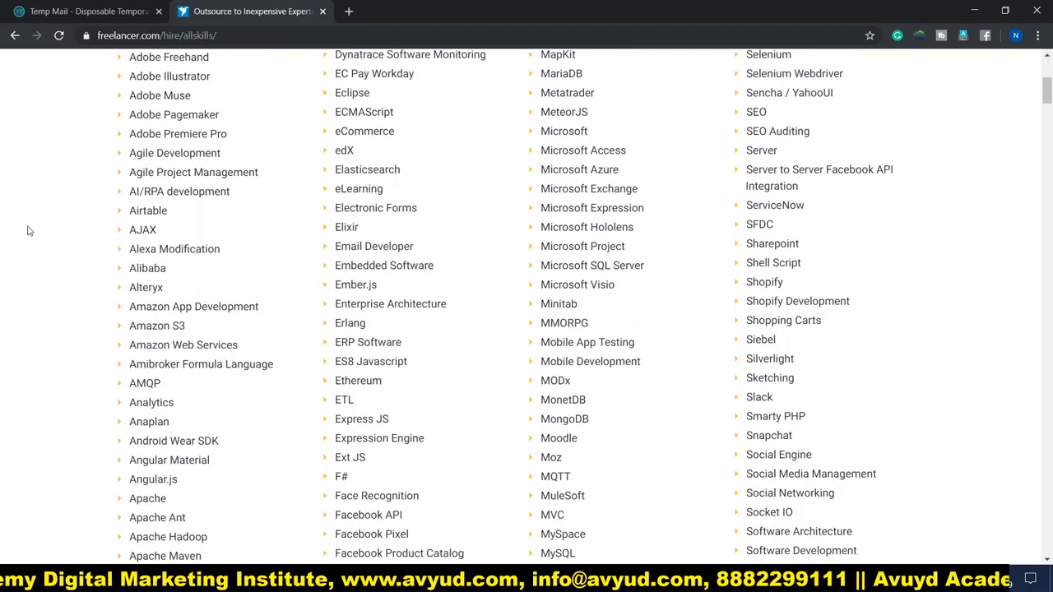
{"action": "scroll", "coordinate": [27, 230], "scroll_direction": "down", "scroll_amount": 1}
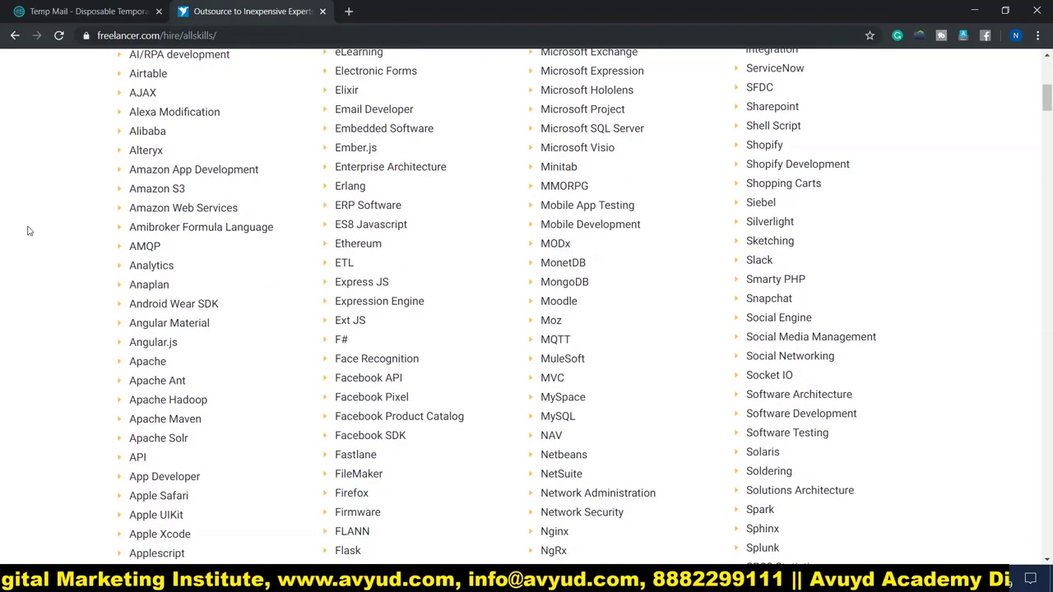
{"action": "scroll", "coordinate": [27, 230], "scroll_direction": "down", "scroll_amount": 3}
{"action": "scroll", "coordinate": [27, 230], "scroll_direction": "down", "scroll_amount": 5}
{"action": "scroll", "coordinate": [27, 230], "scroll_direction": "down", "scroll_amount": 6}
{"action": "scroll", "coordinate": [28, 230], "scroll_direction": "down", "scroll_amount": 5}
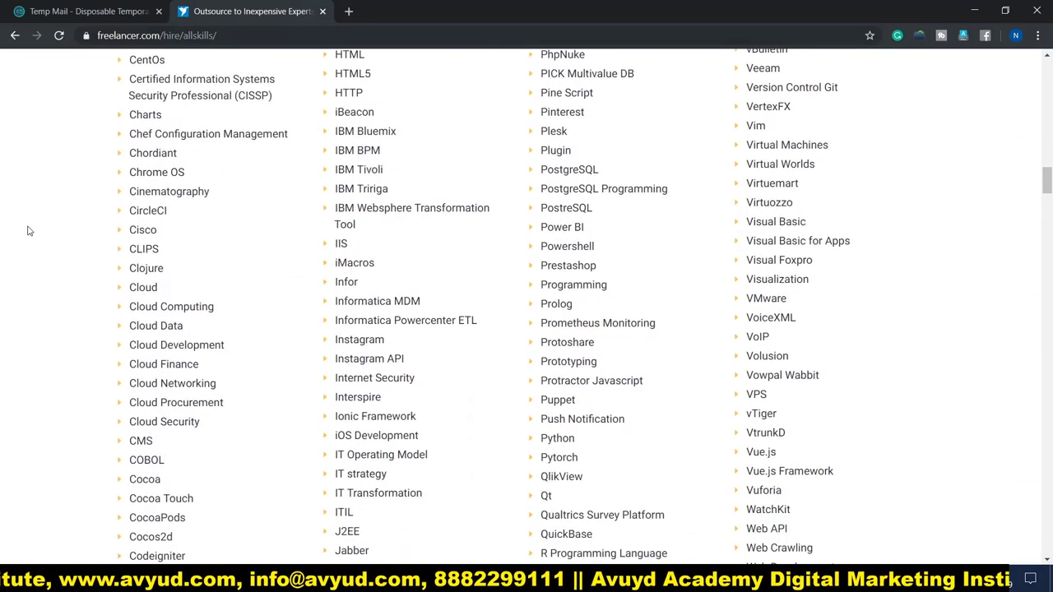
{"action": "scroll", "coordinate": [27, 230], "scroll_direction": "down", "scroll_amount": 4}
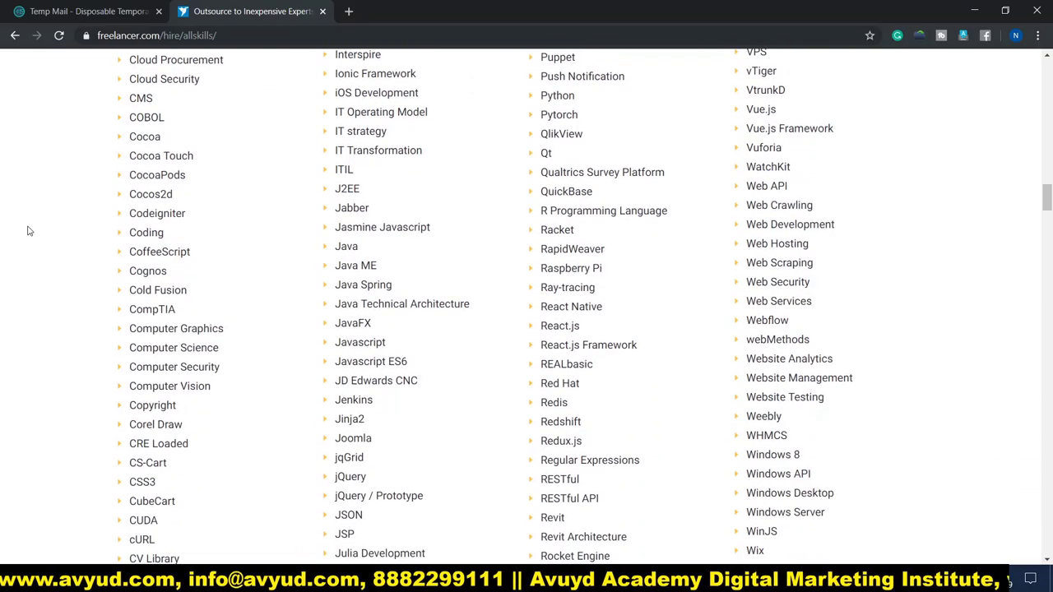
{"action": "scroll", "coordinate": [27, 230], "scroll_direction": "down", "scroll_amount": 6}
{"action": "scroll", "coordinate": [27, 231], "scroll_direction": "down", "scroll_amount": 4}
{"action": "scroll", "coordinate": [27, 230], "scroll_direction": "down", "scroll_amount": 6}
{"action": "scroll", "coordinate": [27, 231], "scroll_direction": "down", "scroll_amount": 7}
{"action": "scroll", "coordinate": [27, 230], "scroll_direction": "down", "scroll_amount": 7}
{"action": "scroll", "coordinate": [28, 230], "scroll_direction": "down", "scroll_amount": 4}
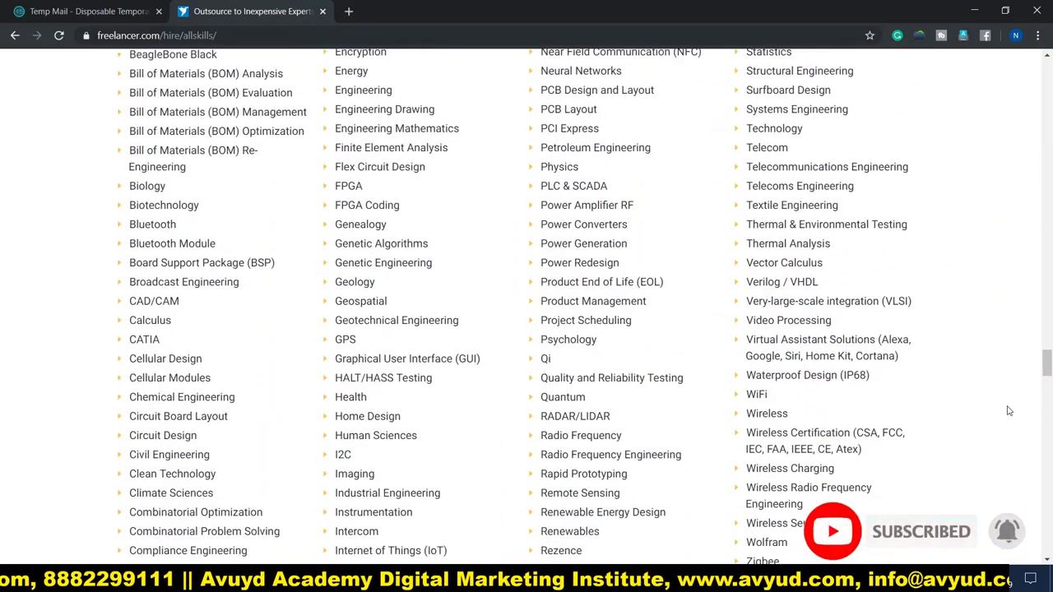
- Drag the scrollbar to the Sales & Marketing group showing Internet Marketing
{"action": "left_click_drag", "start_coordinate": [1046, 366], "coordinate": [1047, 513]}
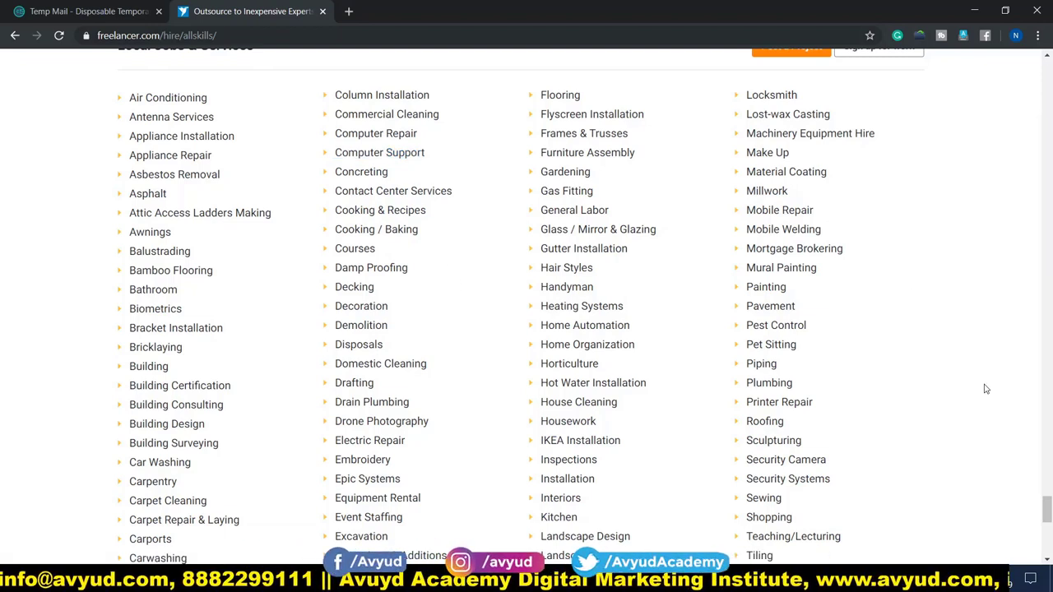
{"action": "left_click_drag", "start_coordinate": [1047, 510], "coordinate": [1047, 485]}
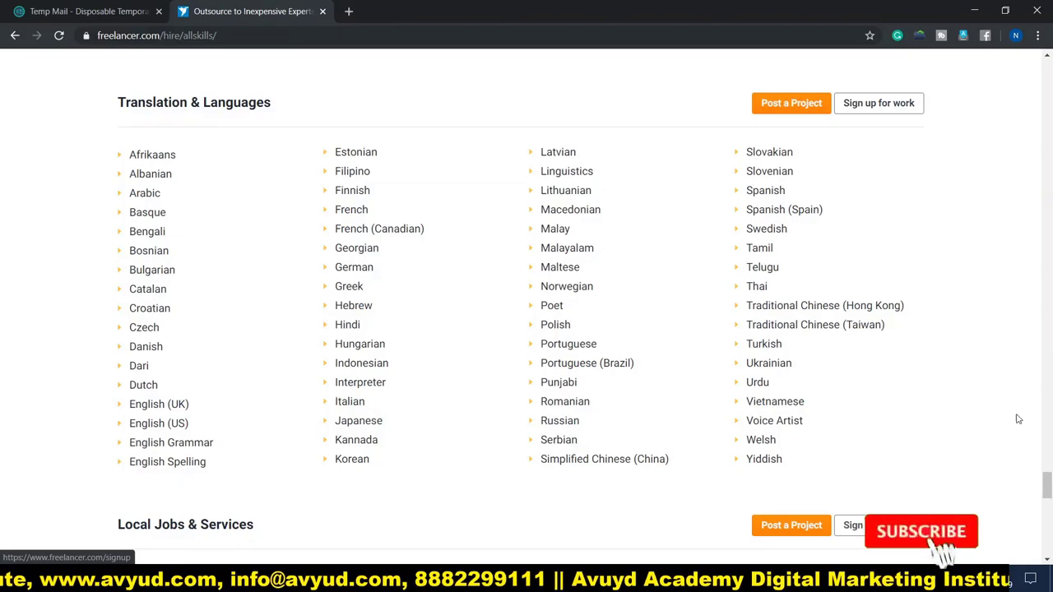
{"action": "left_click_drag", "start_coordinate": [1038, 486], "coordinate": [1047, 405]}
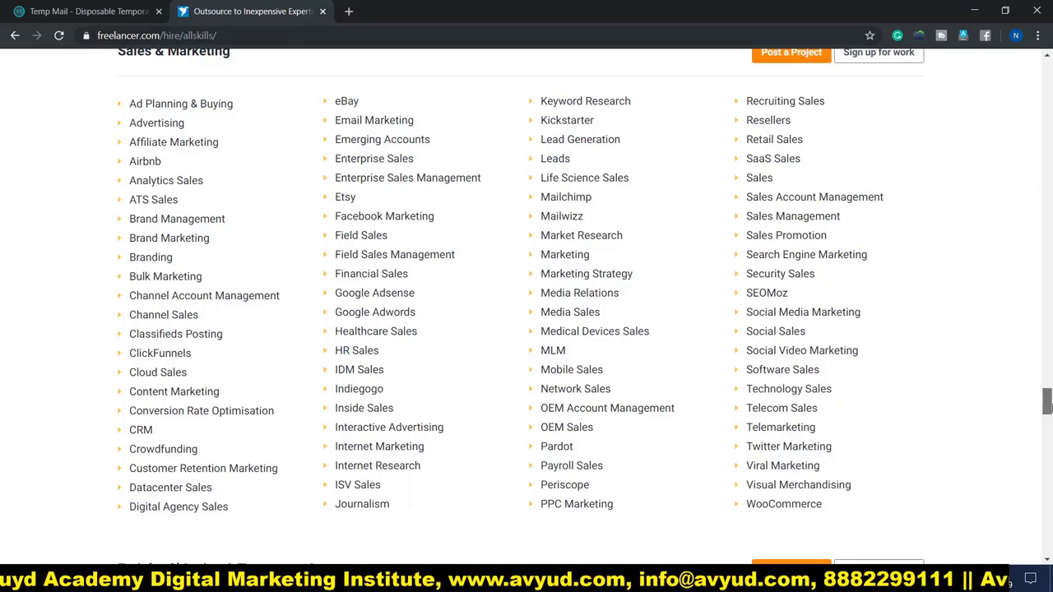
- Return to the top of the categories page and go back to the freelancer.com homepage
{"action": "left_click_drag", "start_coordinate": [1047, 403], "coordinate": [1046, 323]}
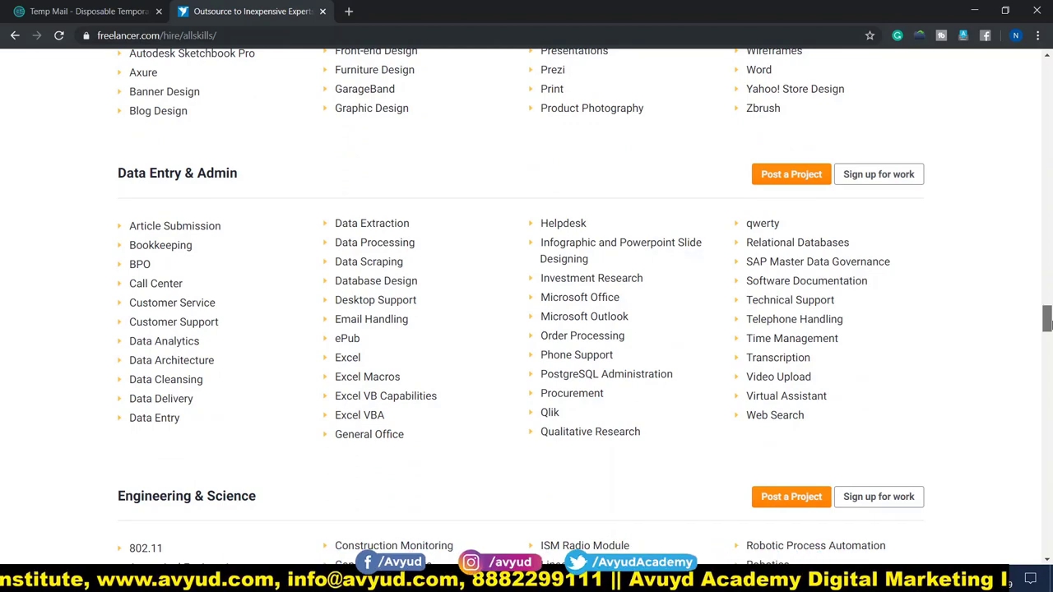
{"action": "left_click_drag", "start_coordinate": [1047, 323], "coordinate": [1047, 280]}
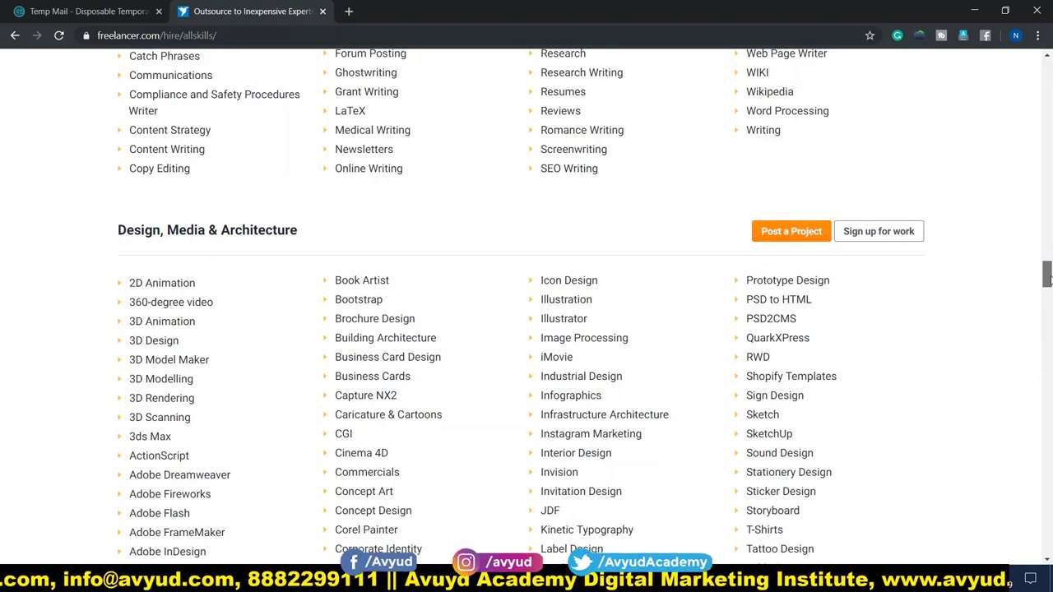
{"action": "left_click_drag", "start_coordinate": [1047, 279], "coordinate": [1047, 281]}
{"action": "left_click_drag", "start_coordinate": [1046, 280], "coordinate": [1049, 246]}
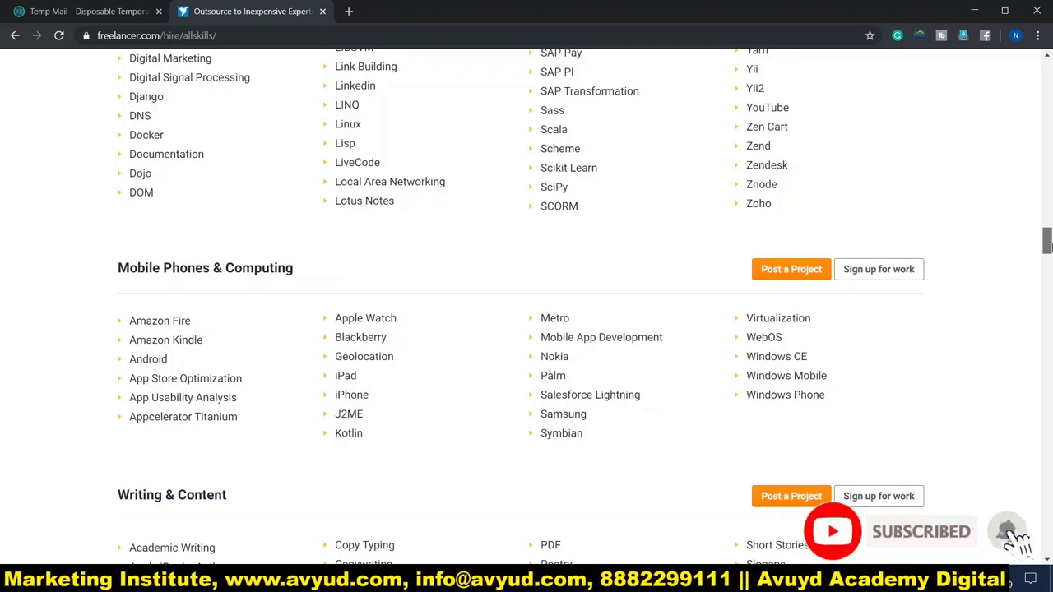
{"action": "left_click_drag", "start_coordinate": [1048, 246], "coordinate": [1047, 222]}
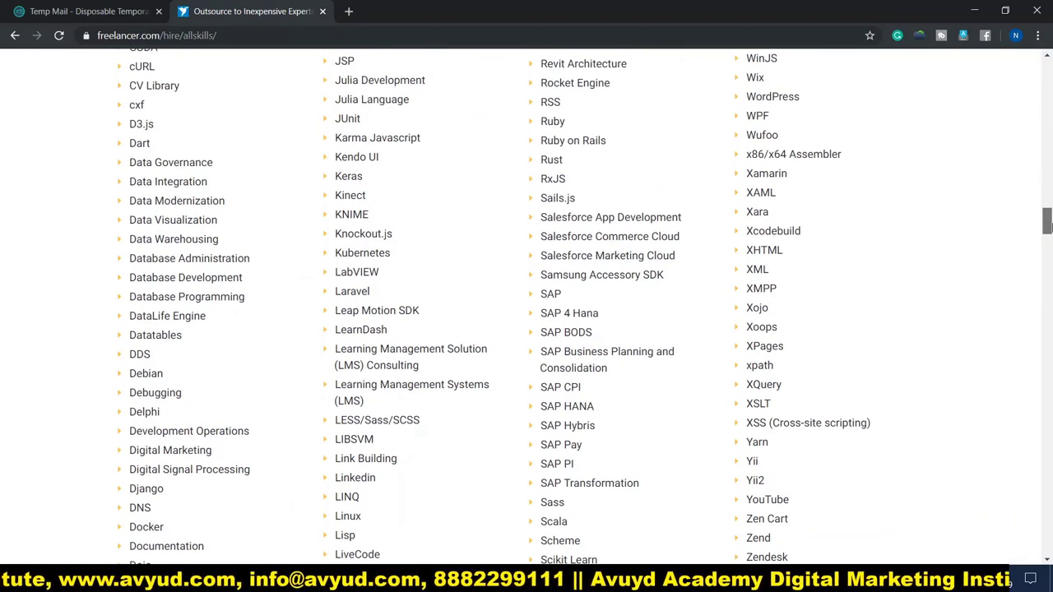
{"action": "left_click_drag", "start_coordinate": [1047, 221], "coordinate": [1047, 74]}
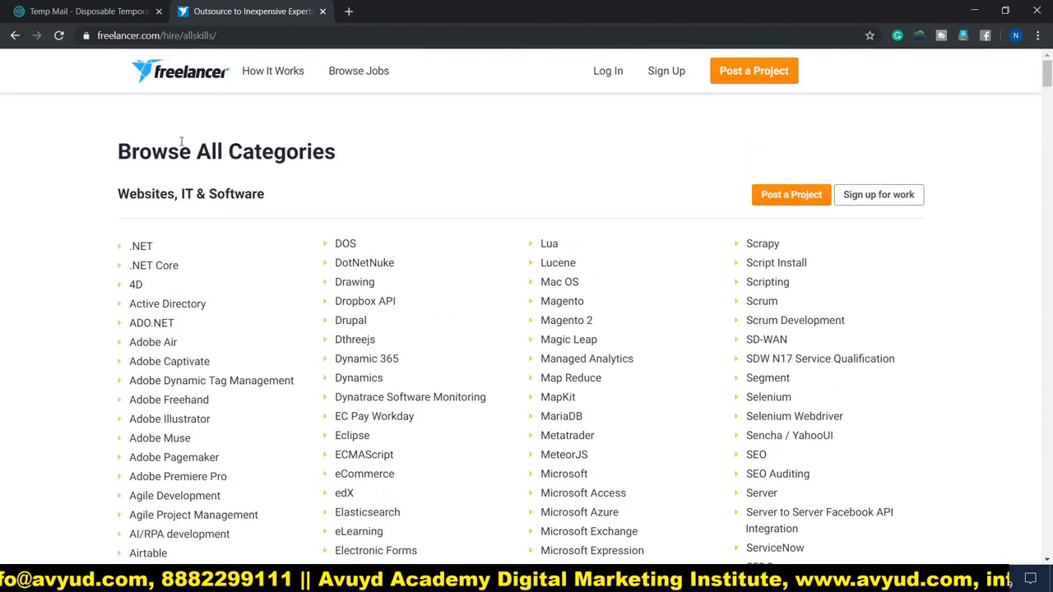
{"action": "left_click", "coordinate": [14, 35]}
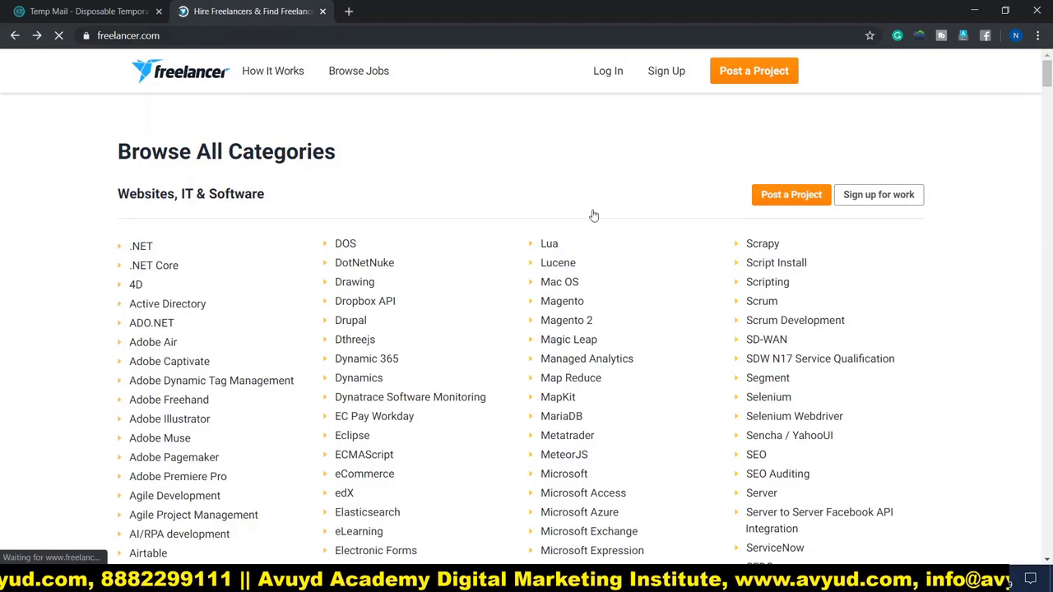
- Scroll back to the top of the homepage and request the Sign Up page
{"action": "scroll", "coordinate": [637, 237], "scroll_direction": "up", "scroll_amount": 10}
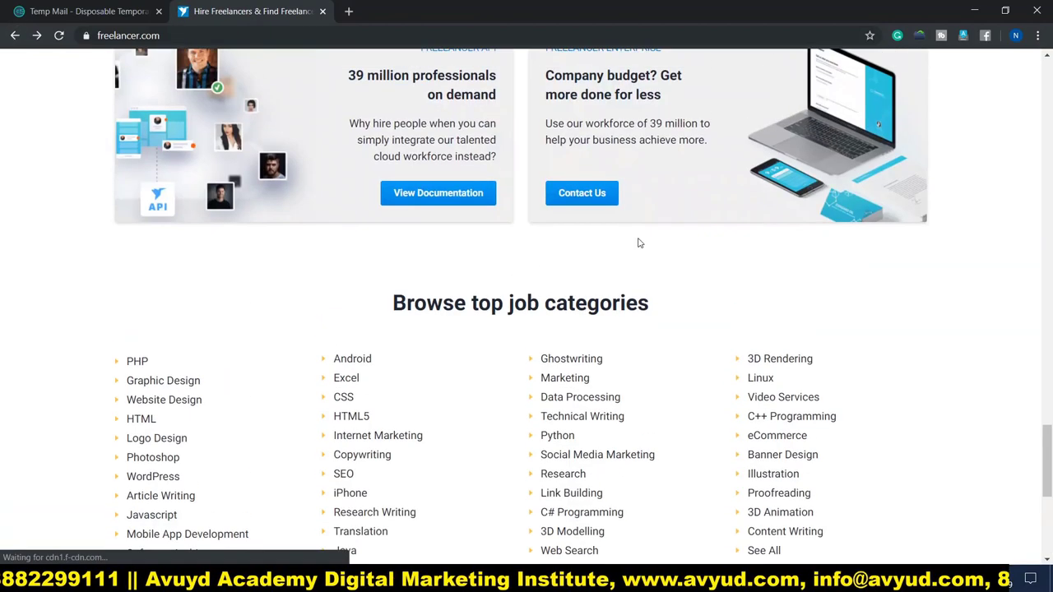
{"action": "scroll", "coordinate": [639, 241], "scroll_direction": "down", "scroll_amount": 15}
{"action": "scroll", "coordinate": [640, 241], "scroll_direction": "up", "scroll_amount": 7}
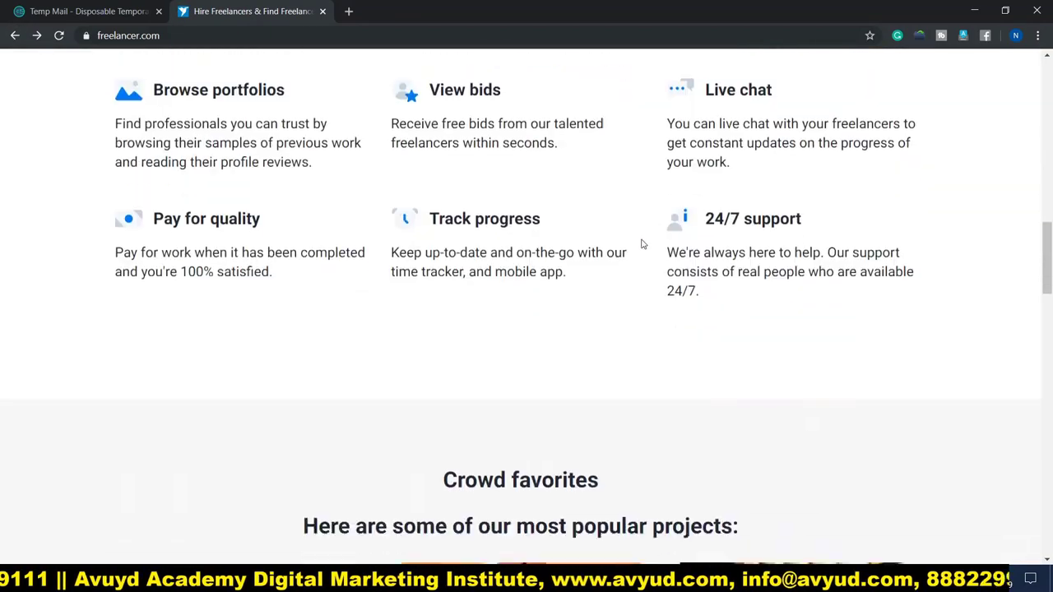
{"action": "scroll", "coordinate": [640, 242], "scroll_direction": "down", "scroll_amount": 5}
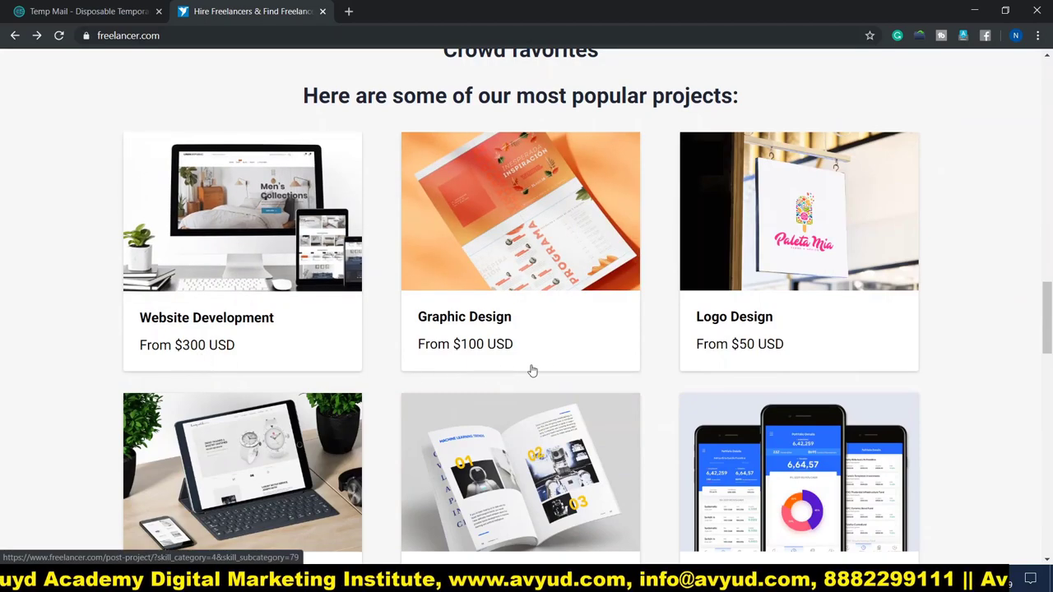
{"action": "scroll", "coordinate": [911, 351], "scroll_direction": "up", "scroll_amount": 2}
{"action": "scroll", "coordinate": [911, 351], "scroll_direction": "up", "scroll_amount": 11}
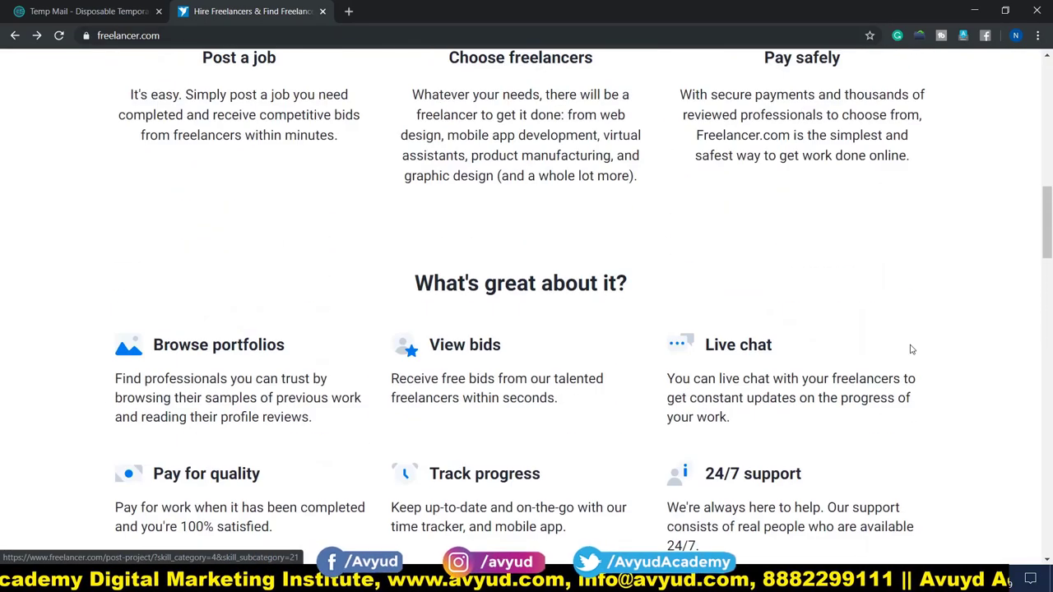
{"action": "scroll", "coordinate": [910, 346], "scroll_direction": "up", "scroll_amount": 7}
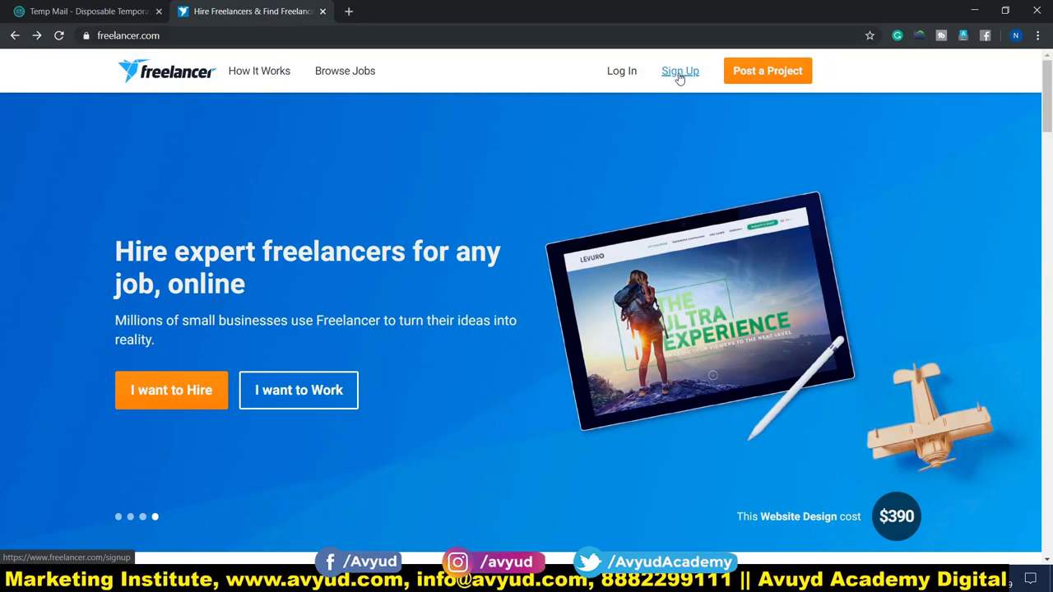
{"action": "left_click", "coordinate": [679, 73]}
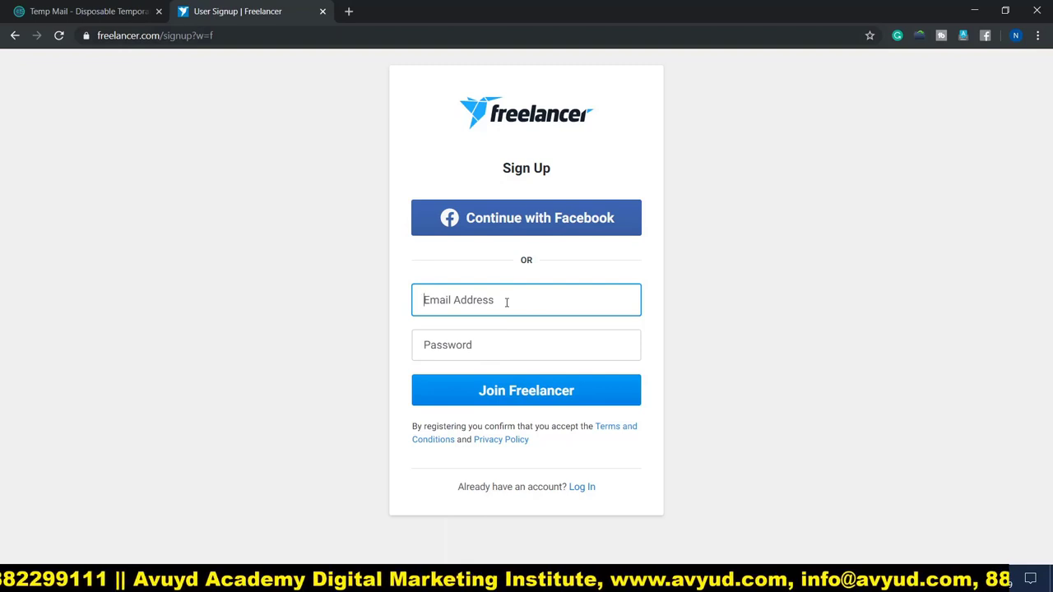
- Enter the account e-mail and a password, then submit with Join Freelancer
{"action": "key", "text": "ctrl+v"}
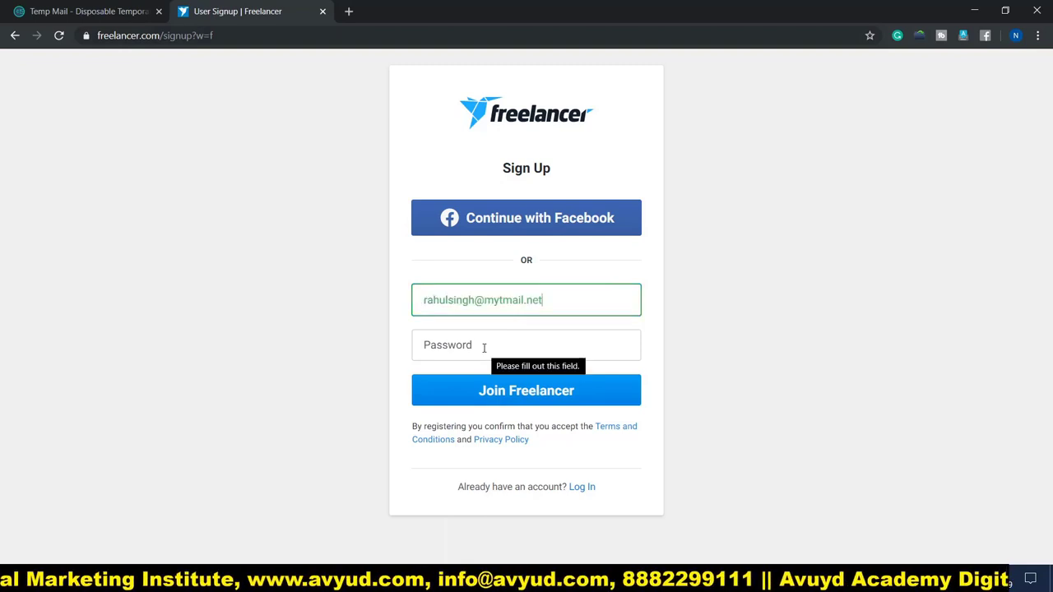
{"action": "left_click", "coordinate": [481, 346]}
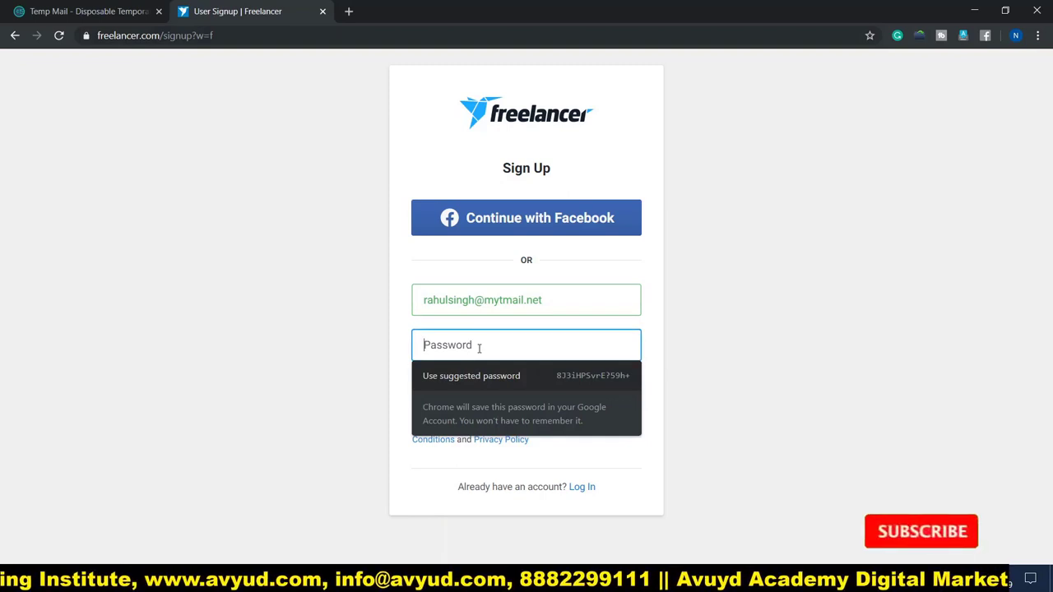
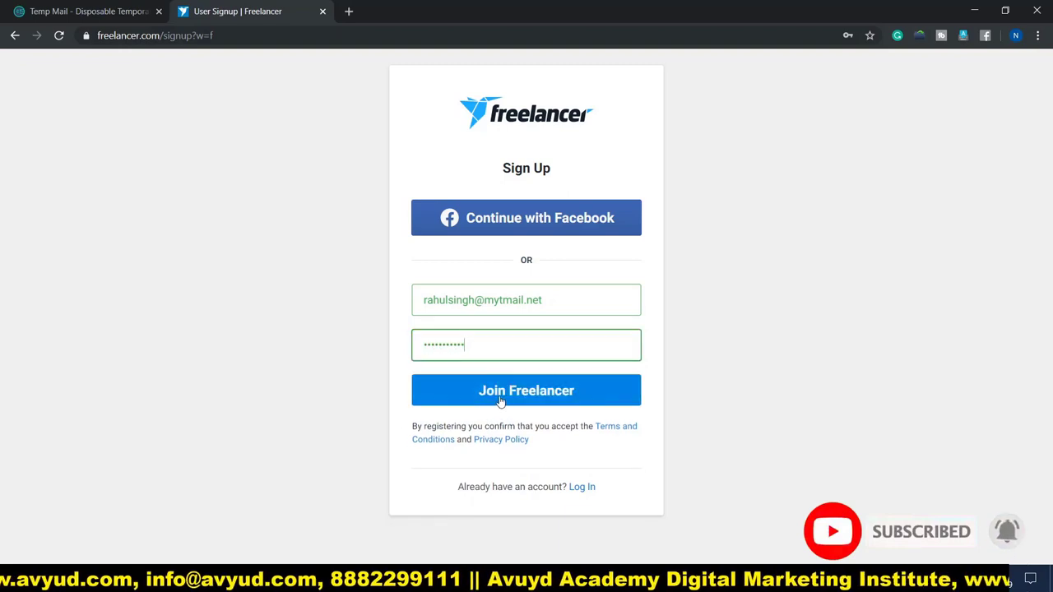
{"action": "left_click", "coordinate": [506, 393]}
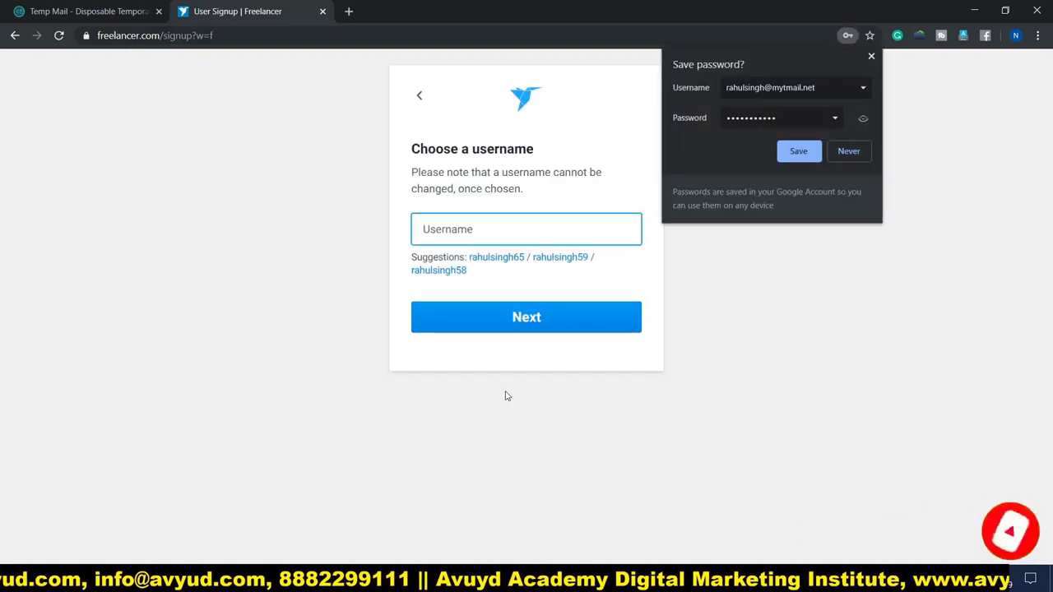
- Decline Chrome's password saving and submit a custom username
{"action": "left_click", "coordinate": [857, 154]}
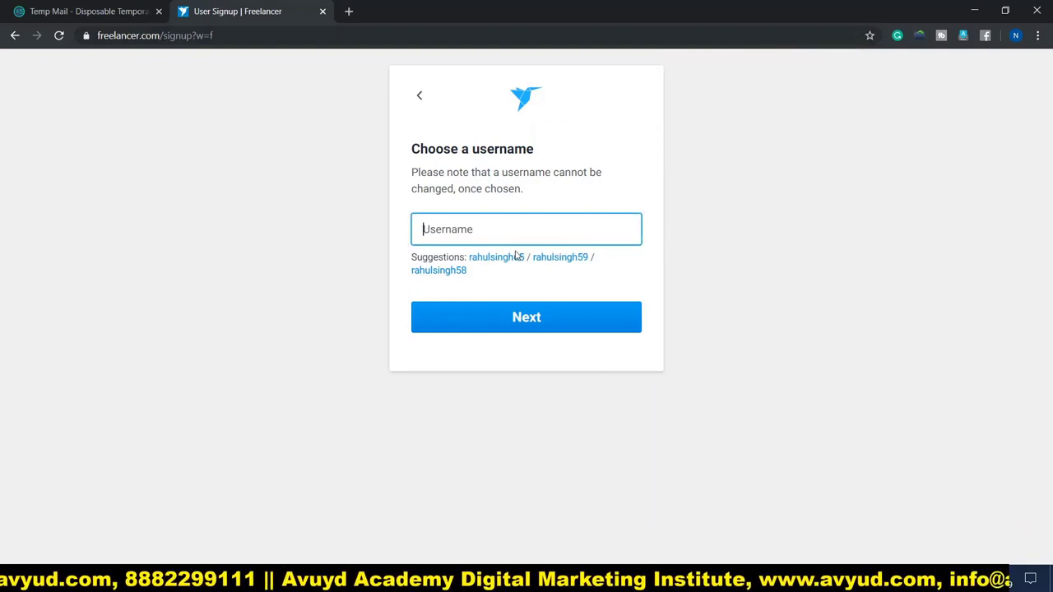
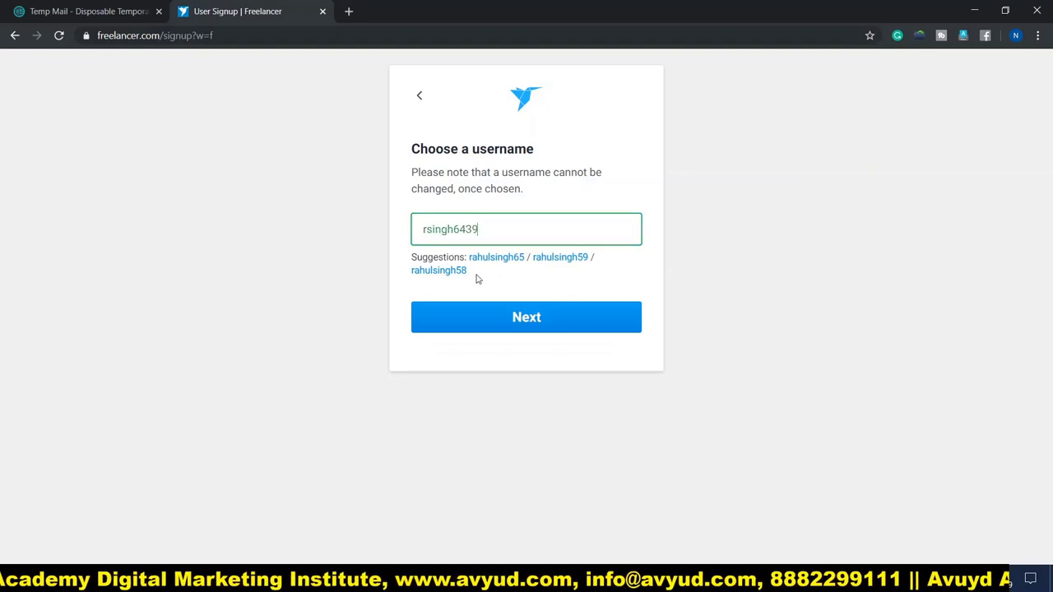
{"action": "left_click", "coordinate": [556, 321]}
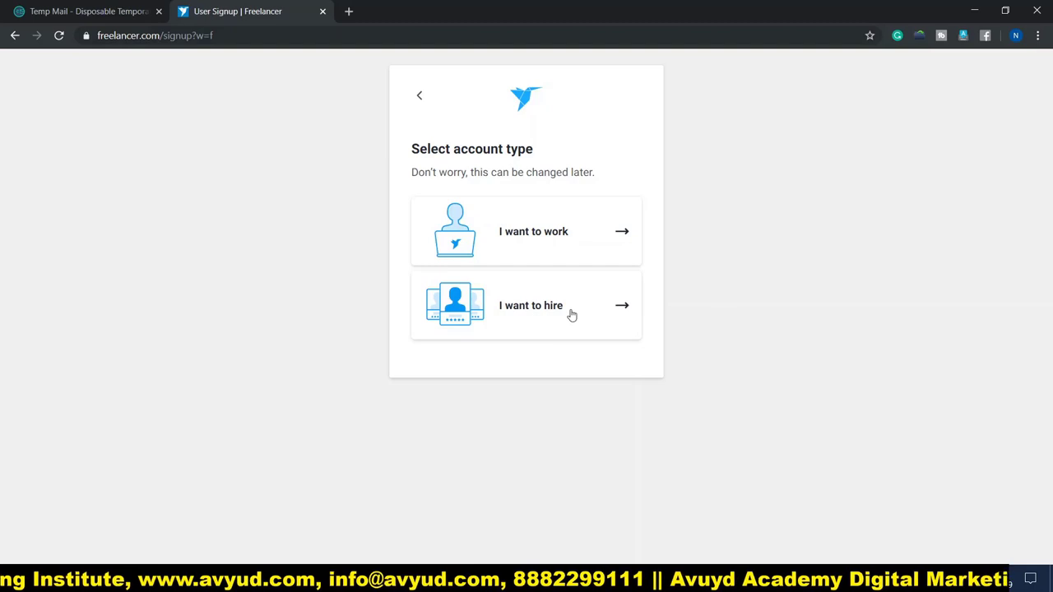
- Choose the 'I want to work' account type
{"action": "left_click", "coordinate": [560, 236]}
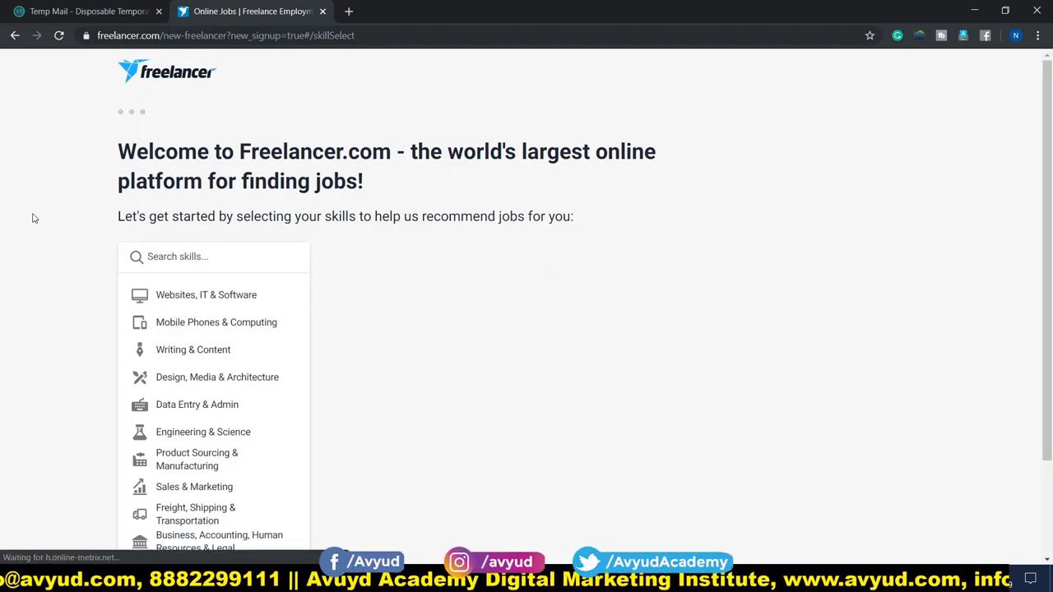
- Open the Sales & Marketing category in the skill list
{"action": "scroll", "coordinate": [35, 218], "scroll_direction": "down", "scroll_amount": 3}
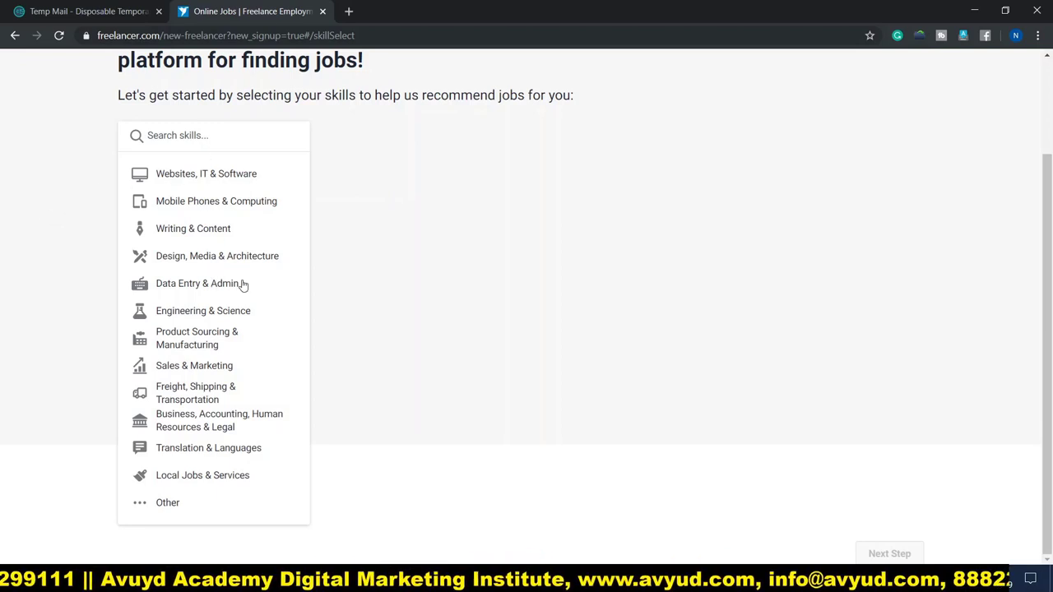
{"action": "left_click", "coordinate": [182, 366]}
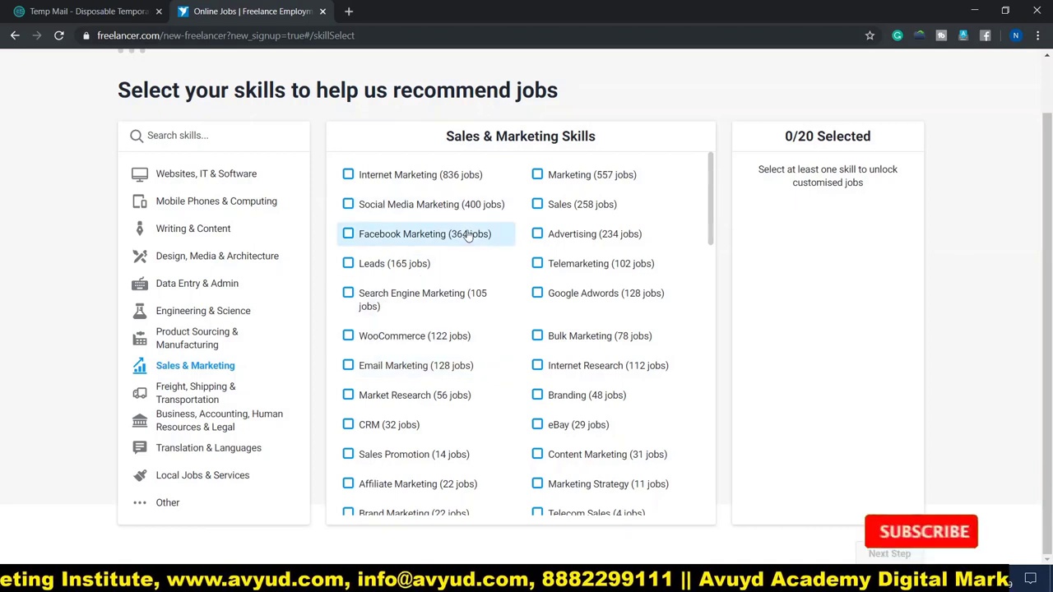
- Select Internet Marketing, Marketing, Social Media Marketing, Facebook Marketing, SEM and Google Adwords
{"action": "left_click", "coordinate": [348, 176]}
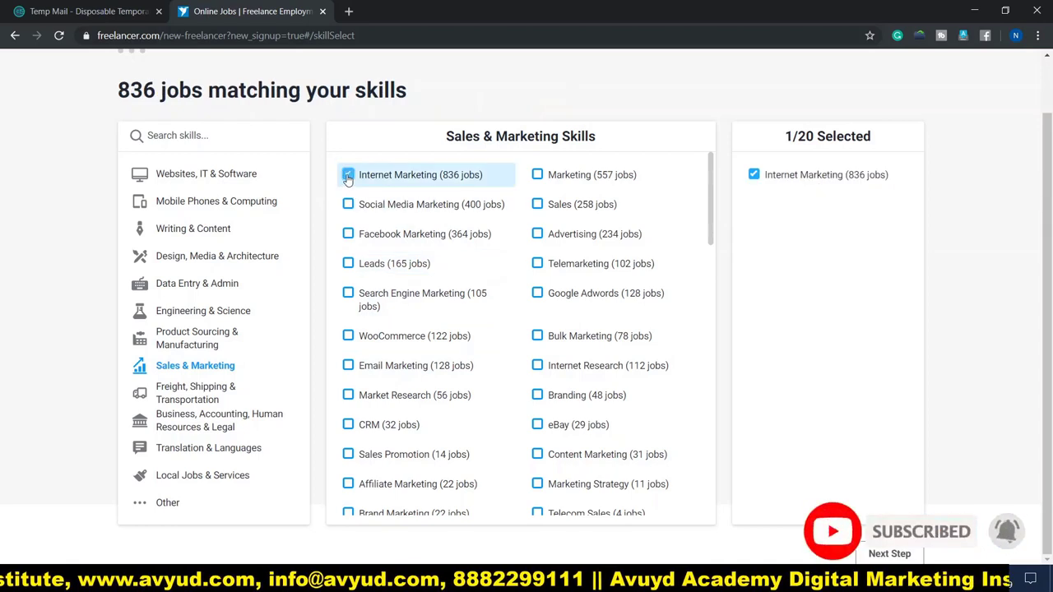
{"action": "left_click", "coordinate": [539, 178]}
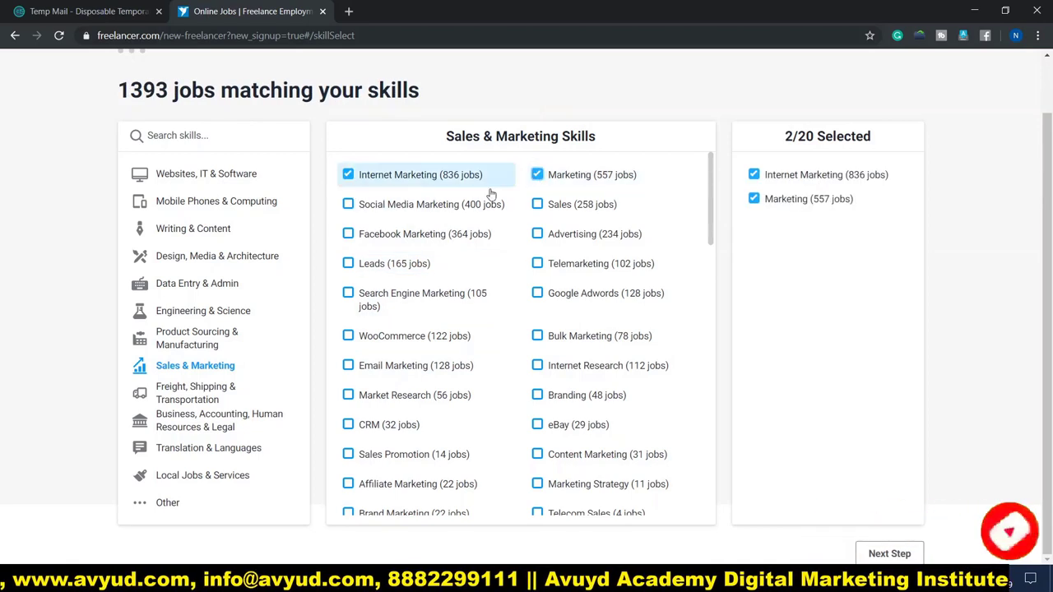
{"action": "left_click", "coordinate": [348, 206]}
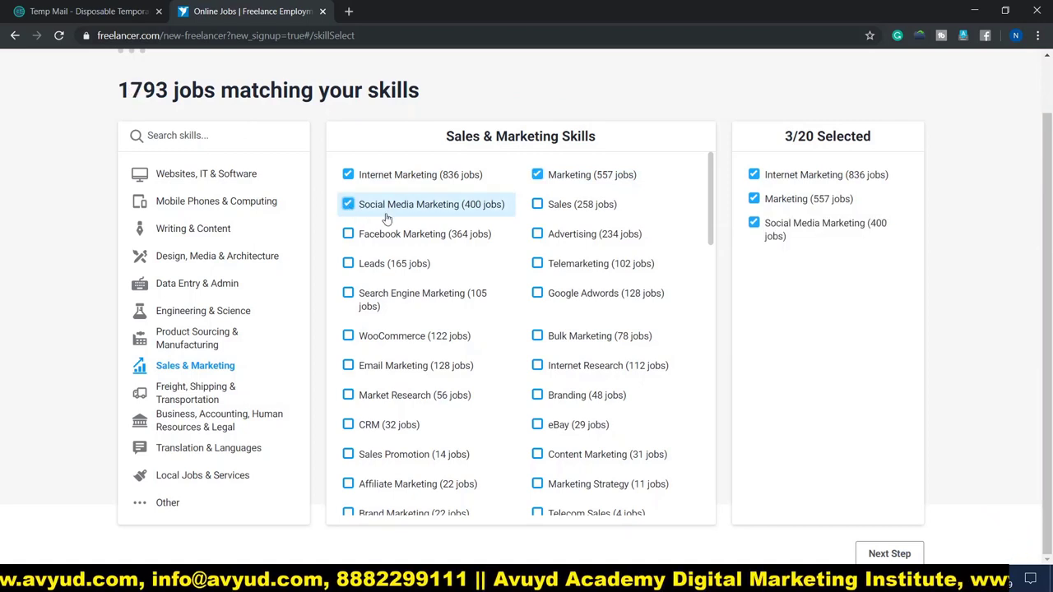
{"action": "left_click", "coordinate": [348, 236]}
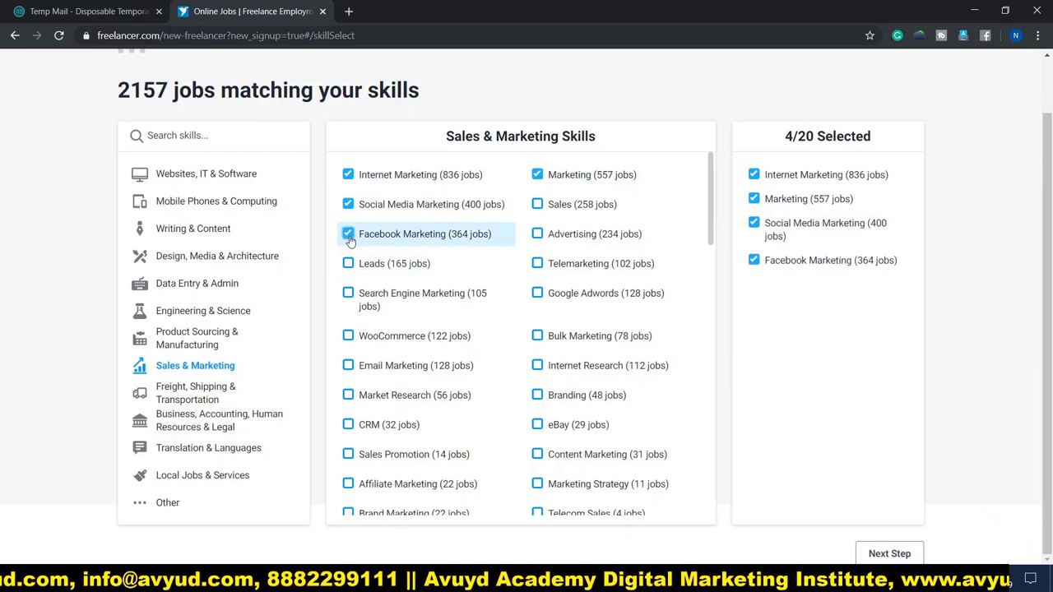
{"action": "left_click", "coordinate": [348, 294]}
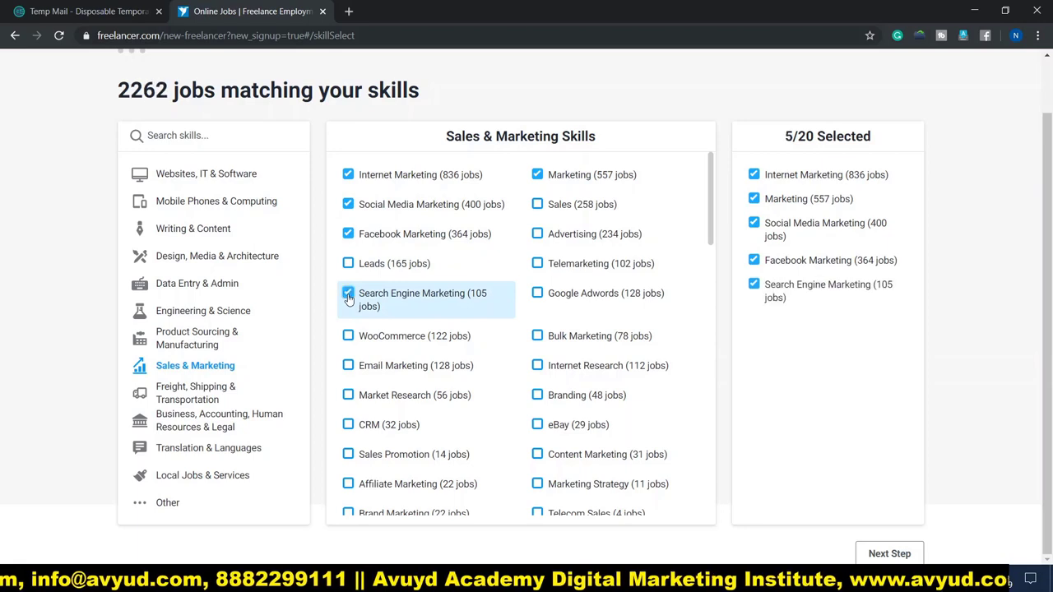
{"action": "left_click", "coordinate": [538, 294]}
- Also select Email Marketing, Branding, Sales Promotion and Affiliate Marketing
{"action": "scroll", "coordinate": [526, 272], "scroll_direction": "down", "scroll_amount": 1}
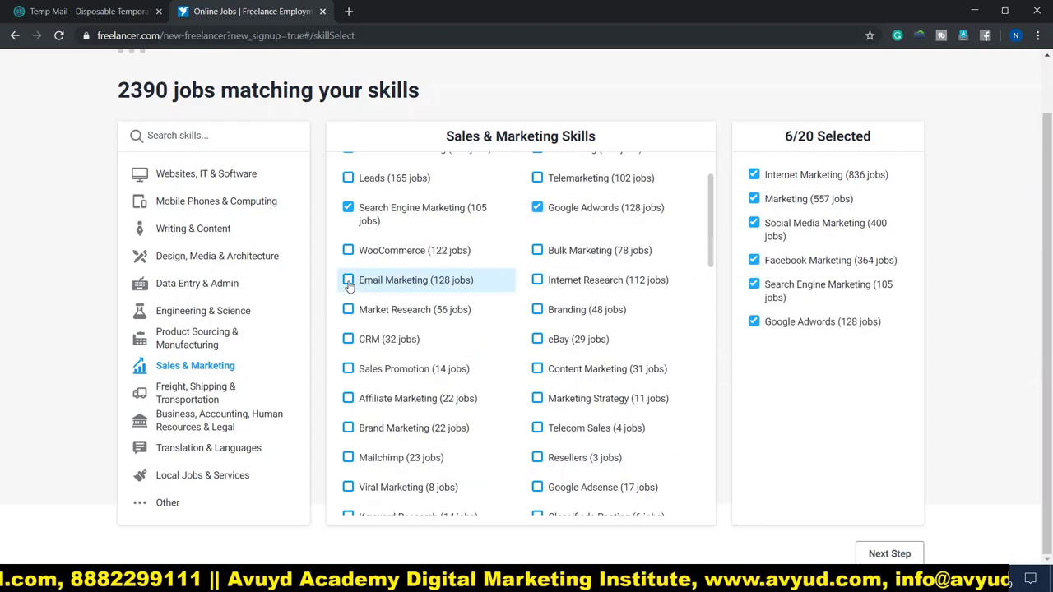
{"action": "left_click", "coordinate": [348, 280]}
{"action": "left_click", "coordinate": [542, 322]}
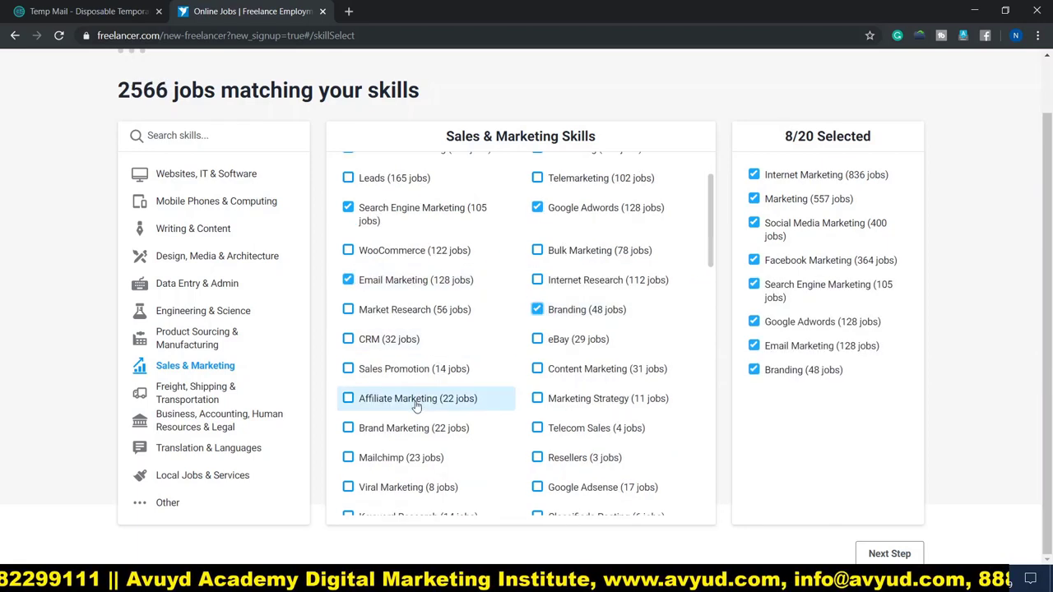
{"action": "scroll", "coordinate": [378, 370], "scroll_direction": "down", "scroll_amount": 1}
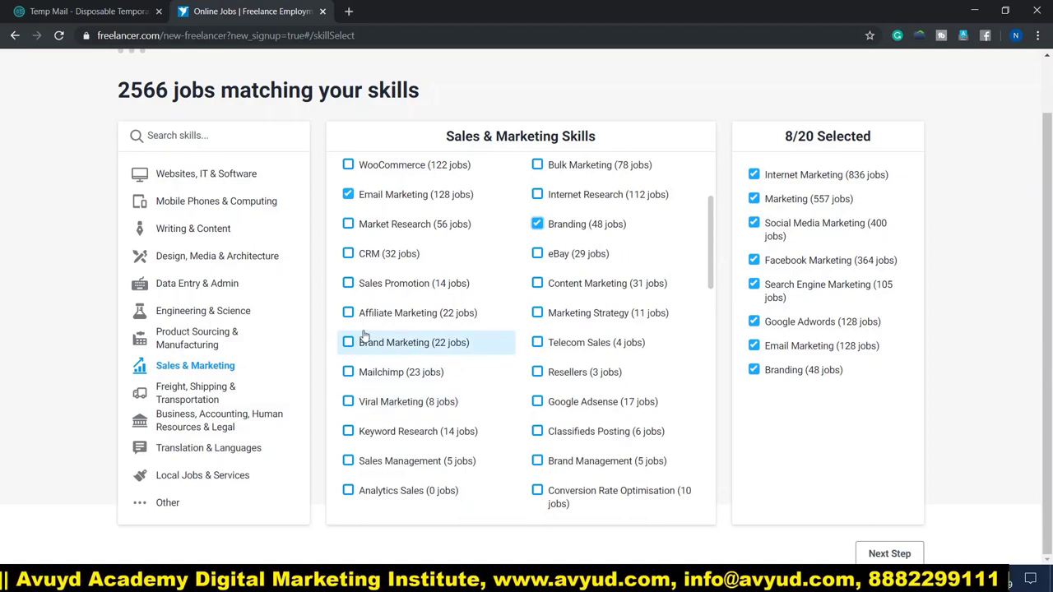
{"action": "left_click", "coordinate": [349, 284]}
{"action": "left_click", "coordinate": [348, 313]}
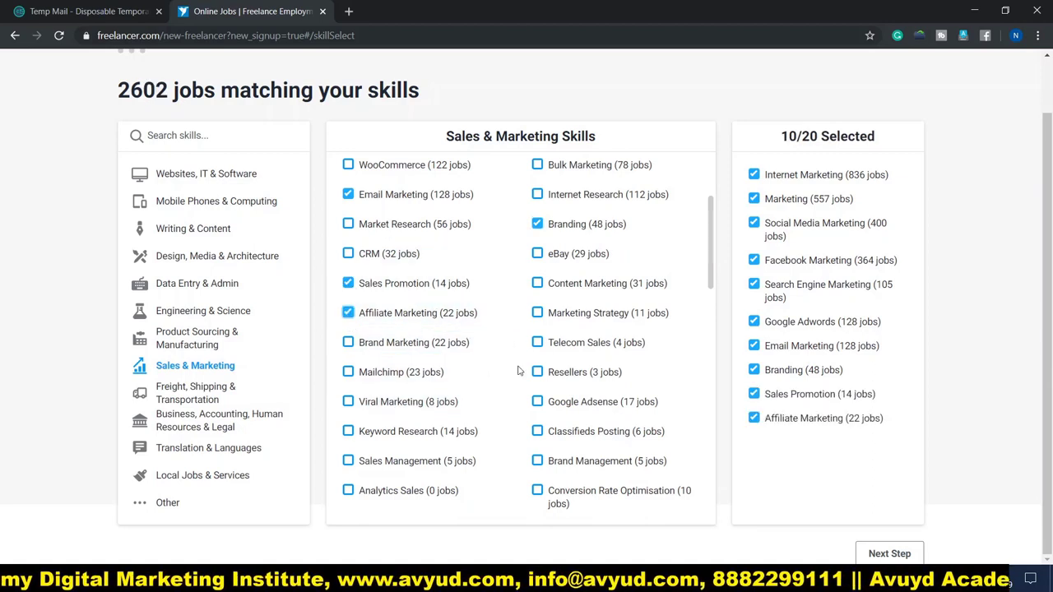
- Continue to the Complete Your Profile step with the ten skills saved
{"action": "scroll", "coordinate": [518, 371], "scroll_direction": "down", "scroll_amount": 2}
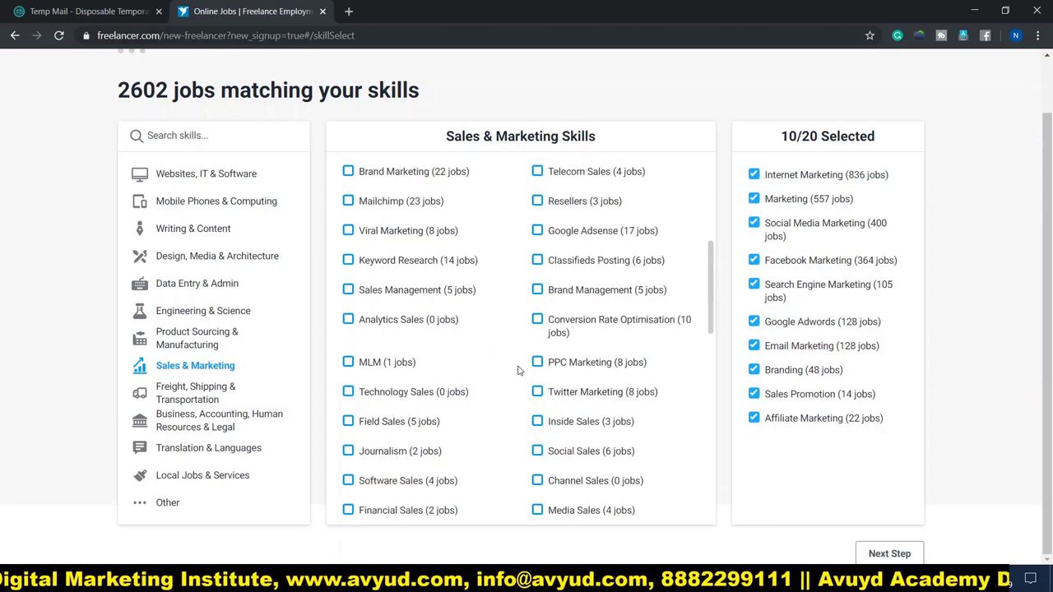
{"action": "scroll", "coordinate": [518, 371], "scroll_direction": "down", "scroll_amount": 1}
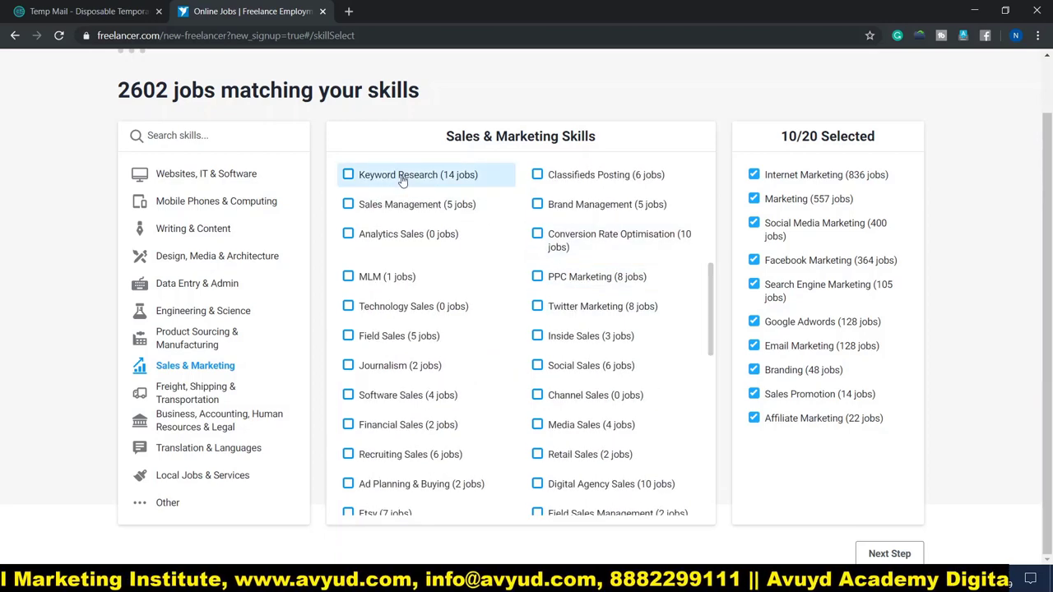
{"action": "scroll", "coordinate": [500, 428], "scroll_direction": "down", "scroll_amount": 6}
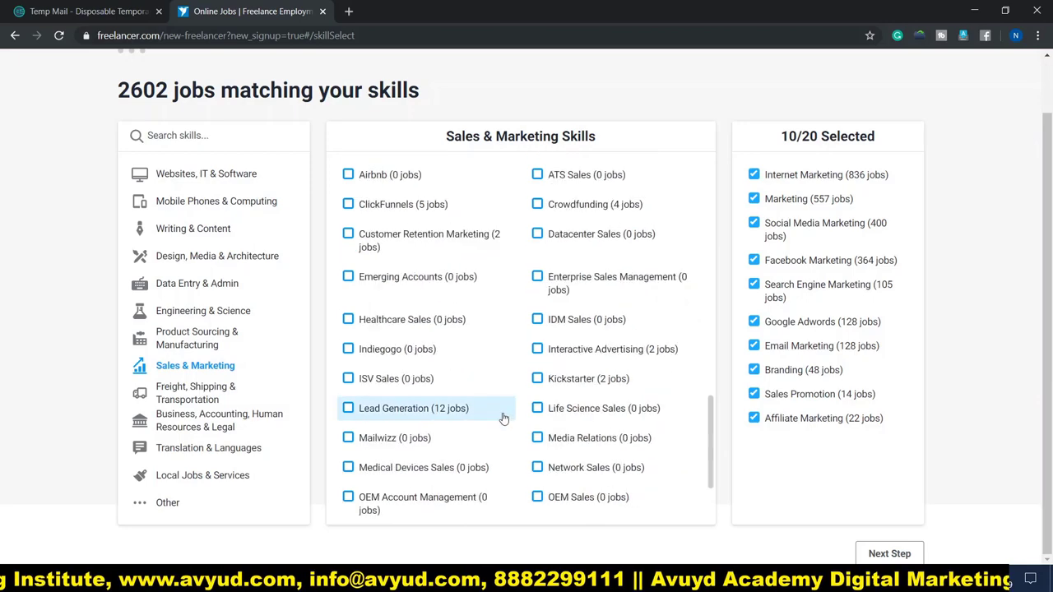
{"action": "scroll", "coordinate": [504, 420], "scroll_direction": "down", "scroll_amount": 1}
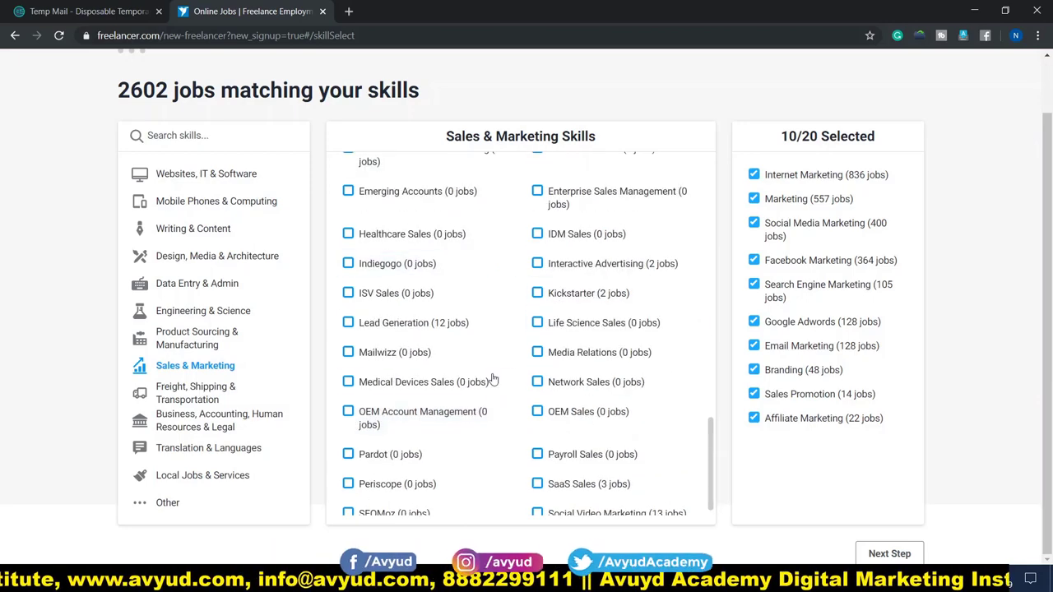
{"action": "scroll", "coordinate": [493, 400], "scroll_direction": "down", "scroll_amount": 1}
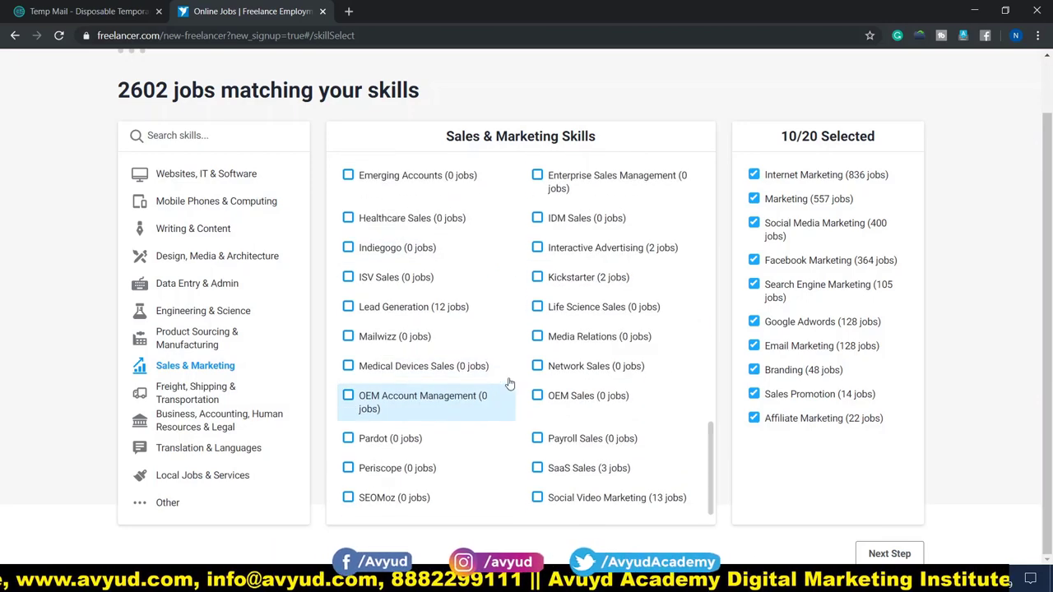
{"action": "left_click", "coordinate": [874, 551]}
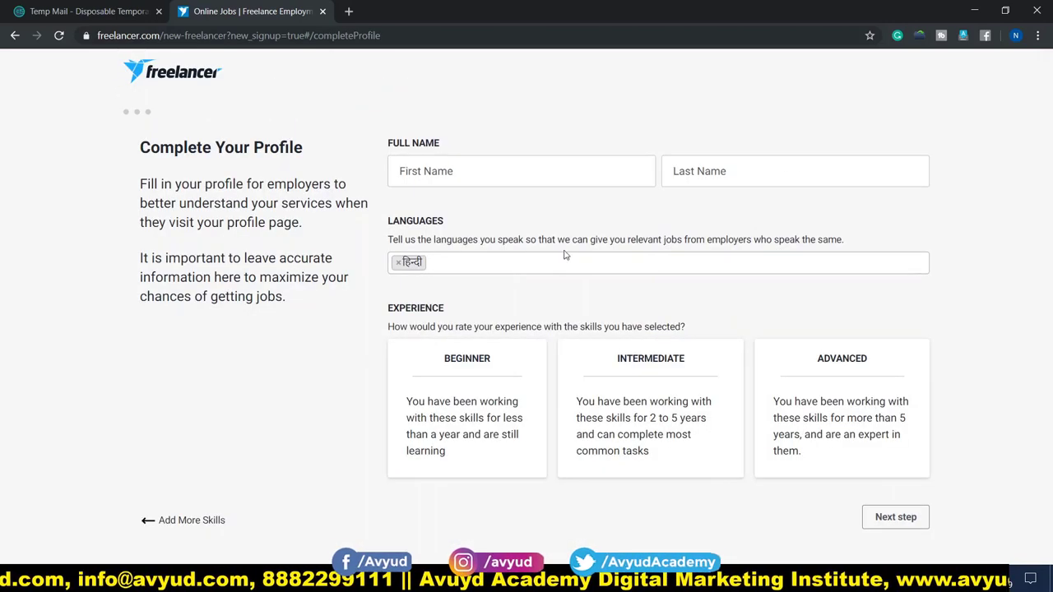
- Fill in the full name from autofill and add English as a spoken language
{"action": "left_click", "coordinate": [476, 177]}
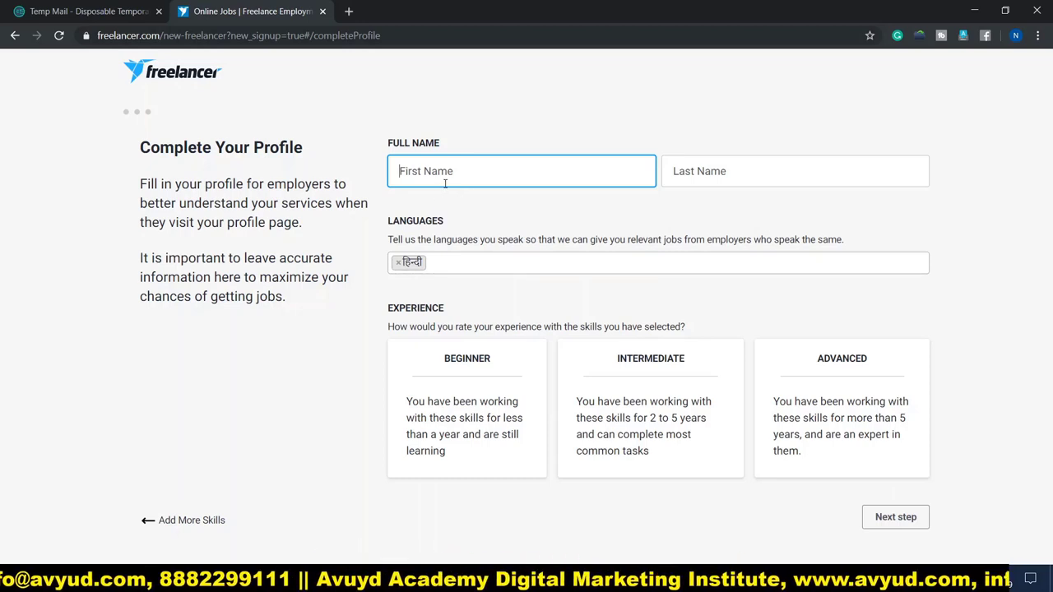
{"action": "type", "text": "R"}
{"action": "left_click", "coordinate": [555, 212]}
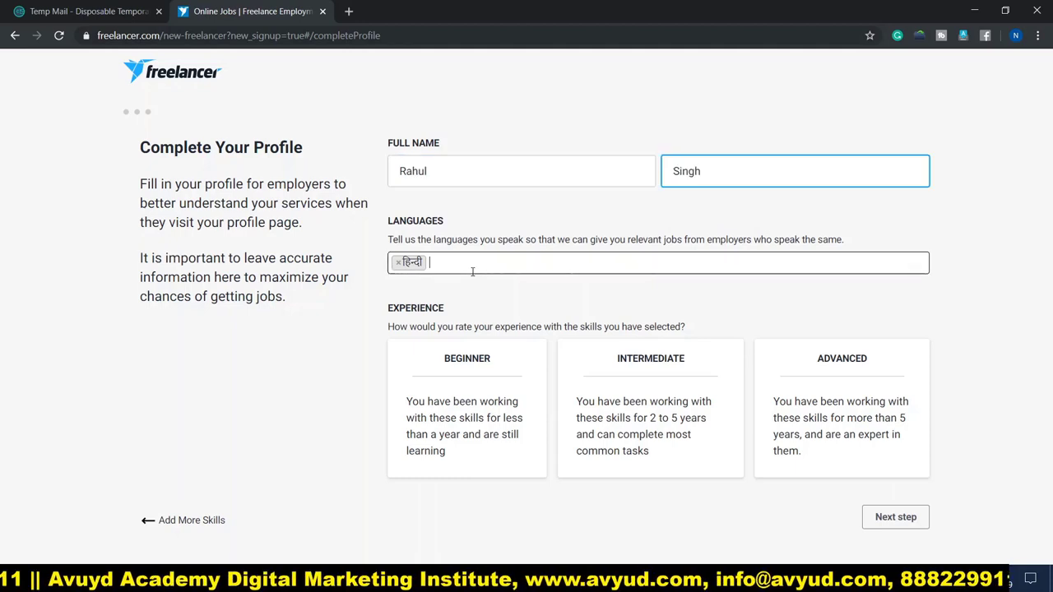
{"action": "left_click", "coordinate": [502, 262]}
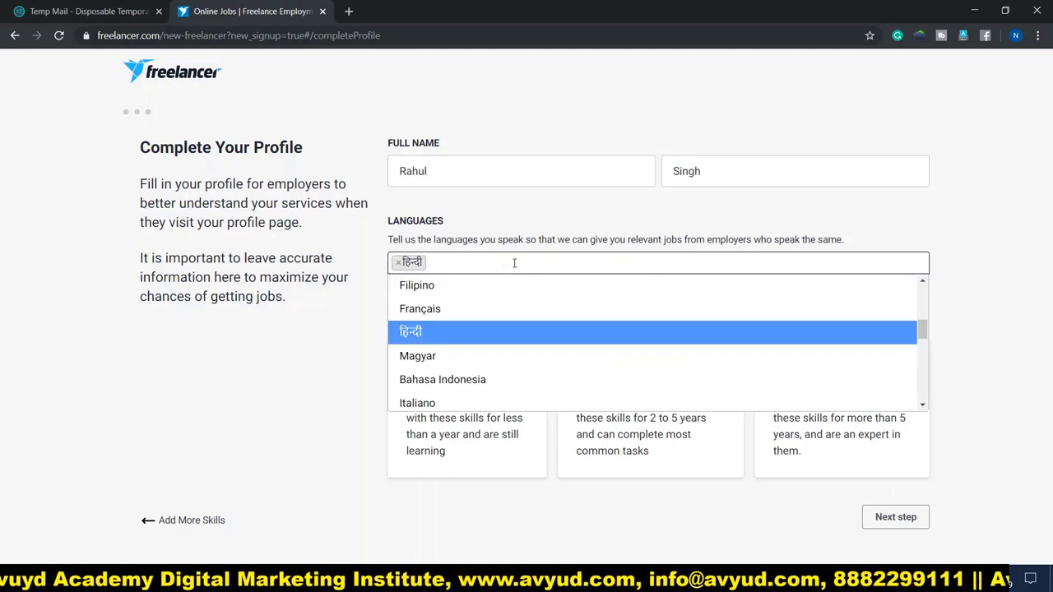
{"action": "type", "text": "en"}
{"action": "key", "text": "Return"}
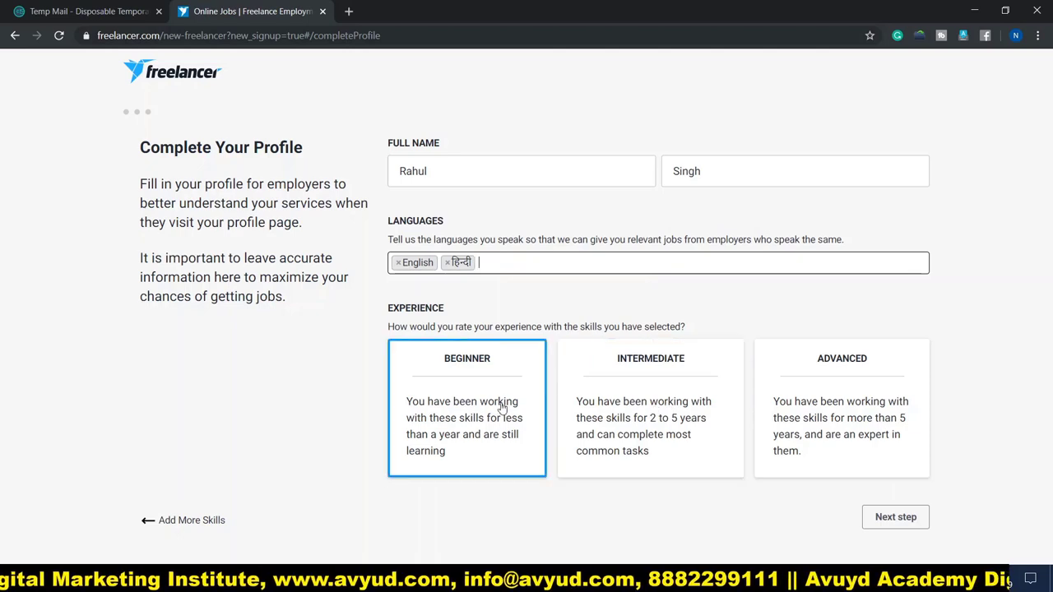
- Rate the skills experience as Advanced and continue to the next setup step
{"action": "left_click", "coordinate": [691, 421]}
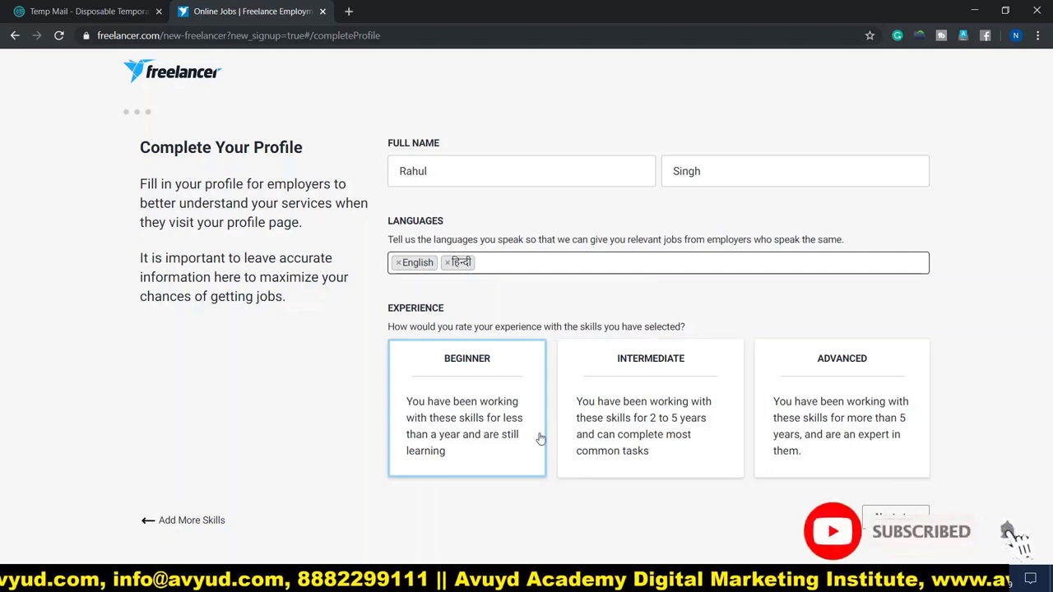
{"action": "left_click", "coordinate": [818, 415]}
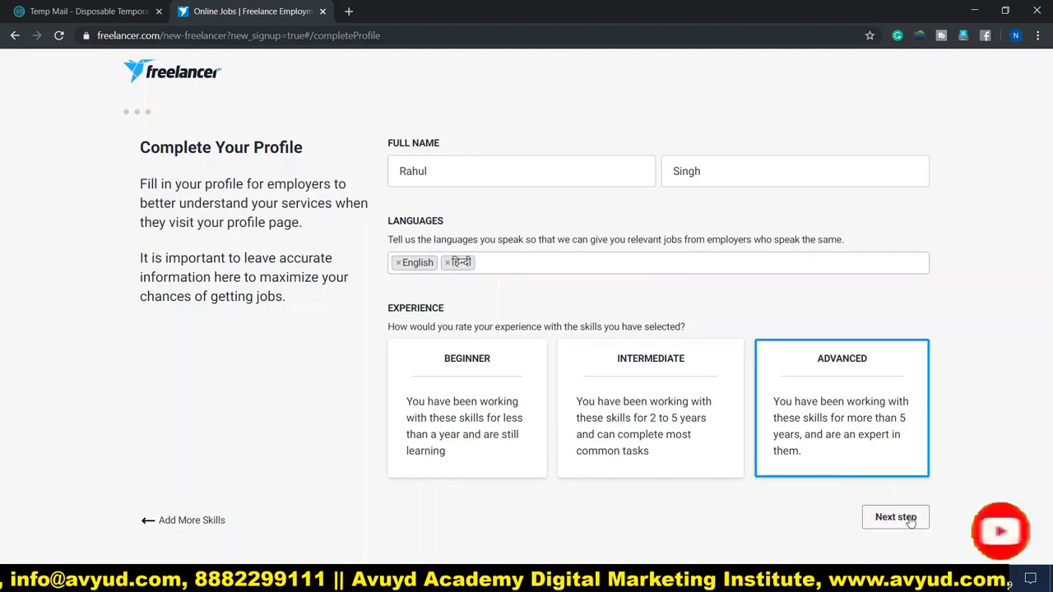
{"action": "left_click", "coordinate": [905, 518]}
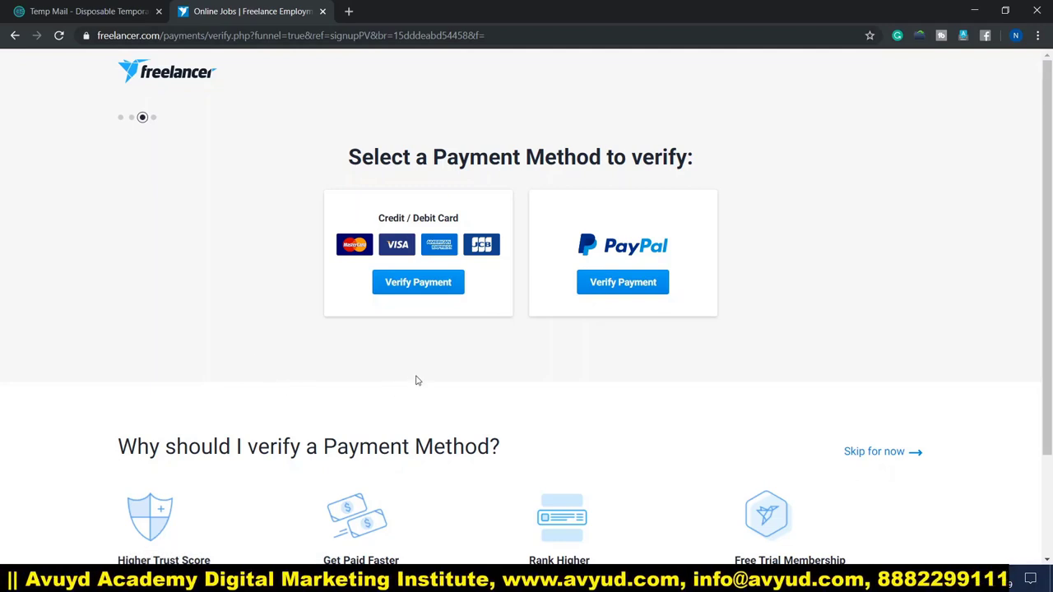
{"action": "left_click", "coordinate": [408, 288]}
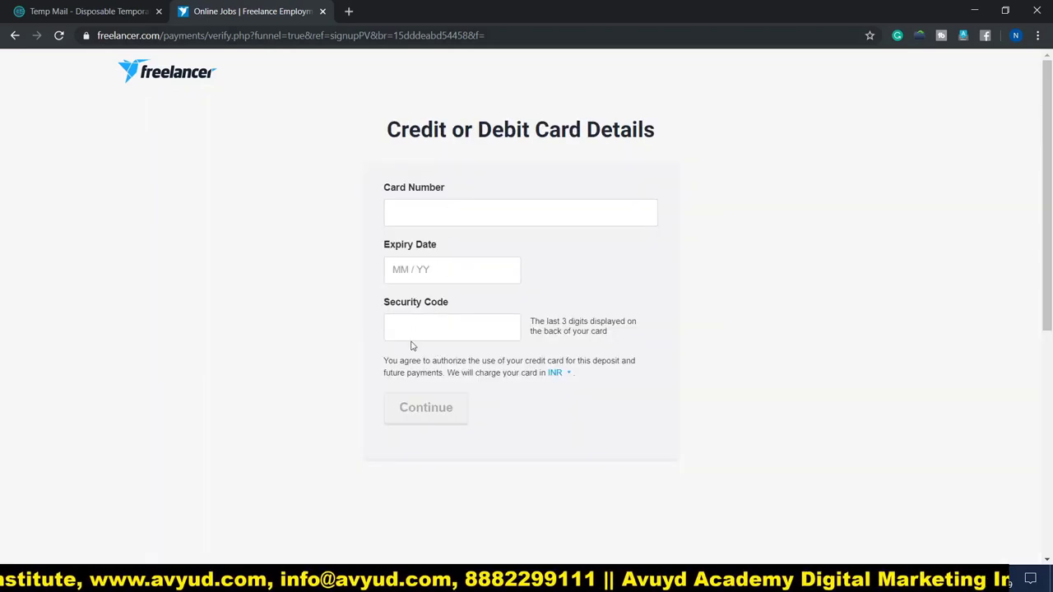
{"action": "left_click", "coordinate": [14, 36]}
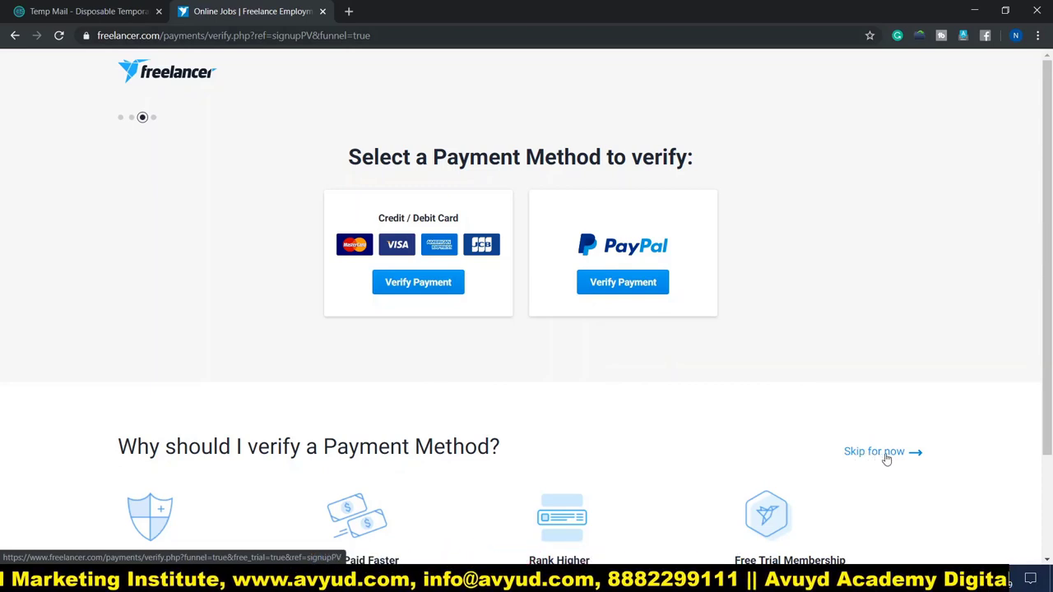
- Skip the payment-method verification and then the following trial page
{"action": "left_click", "coordinate": [889, 460]}
{"action": "scroll", "coordinate": [798, 348], "scroll_direction": "down", "scroll_amount": 3}
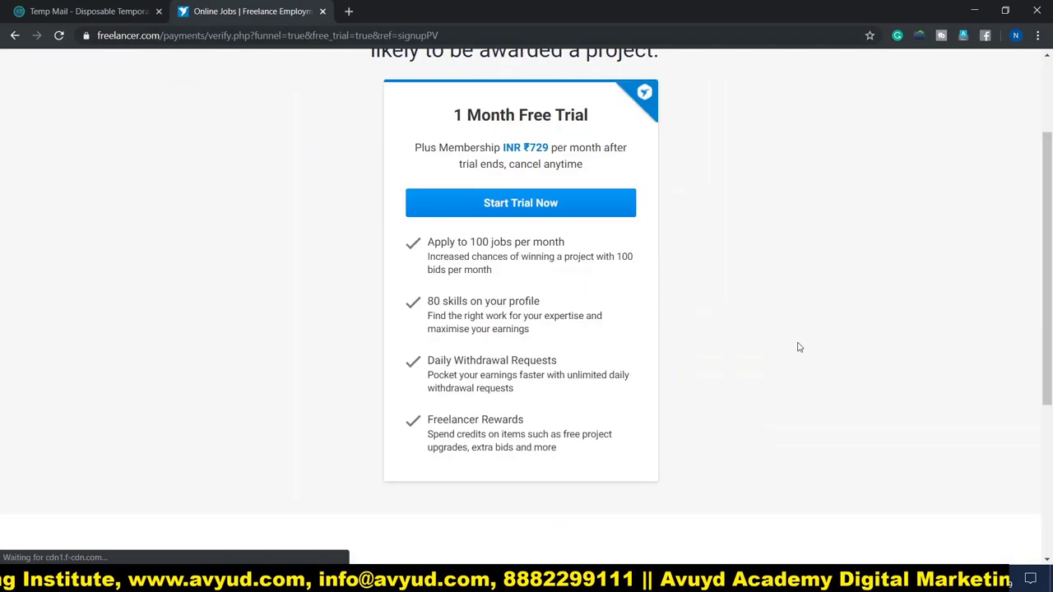
{"action": "scroll", "coordinate": [796, 347], "scroll_direction": "down", "scroll_amount": 2}
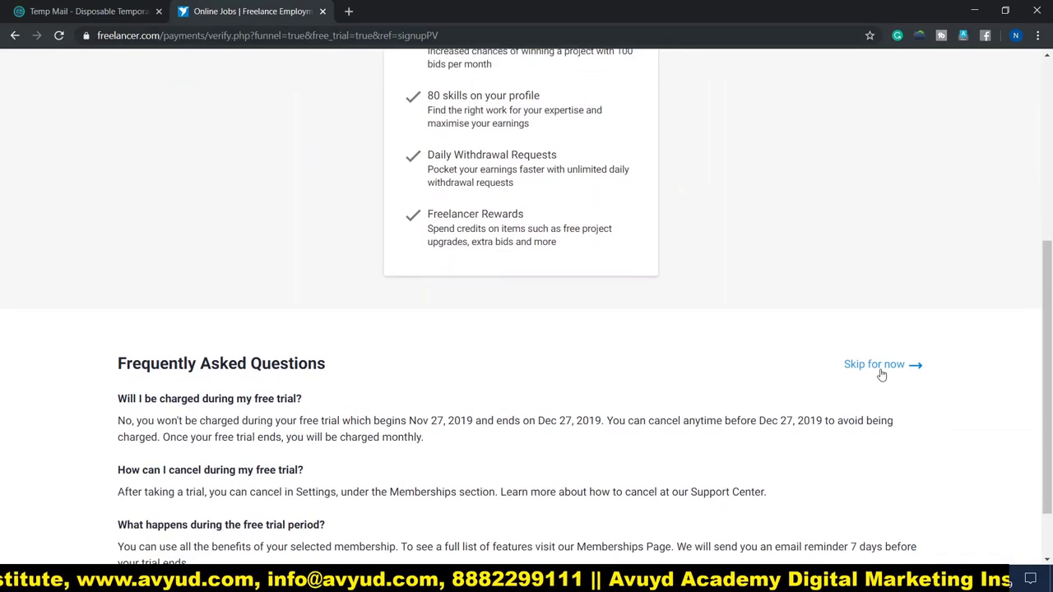
{"action": "left_click", "coordinate": [884, 368]}
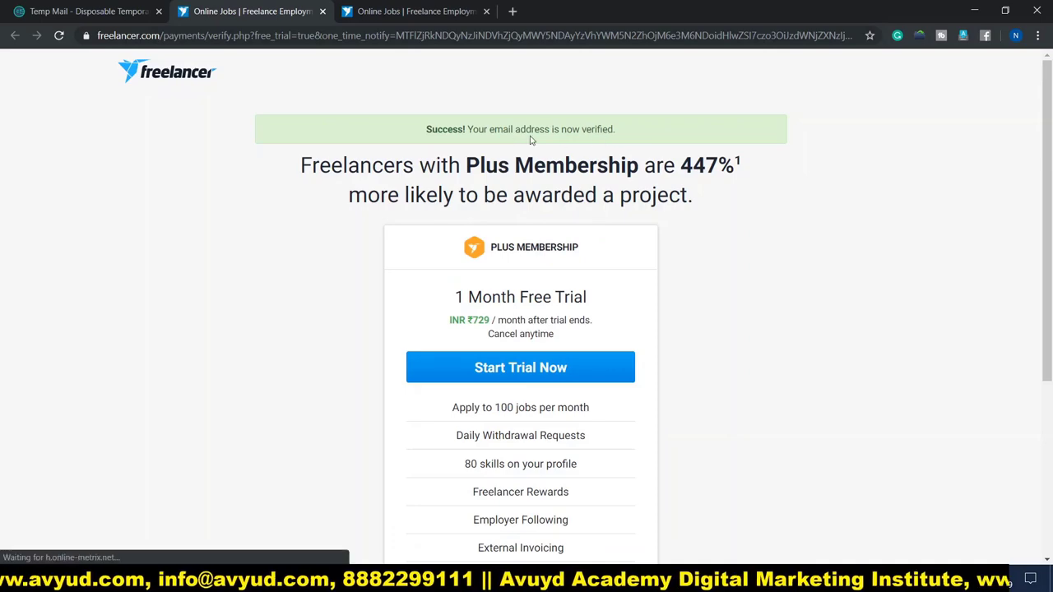
{"action": "scroll", "coordinate": [455, 177], "scroll_direction": "down", "scroll_amount": 3}
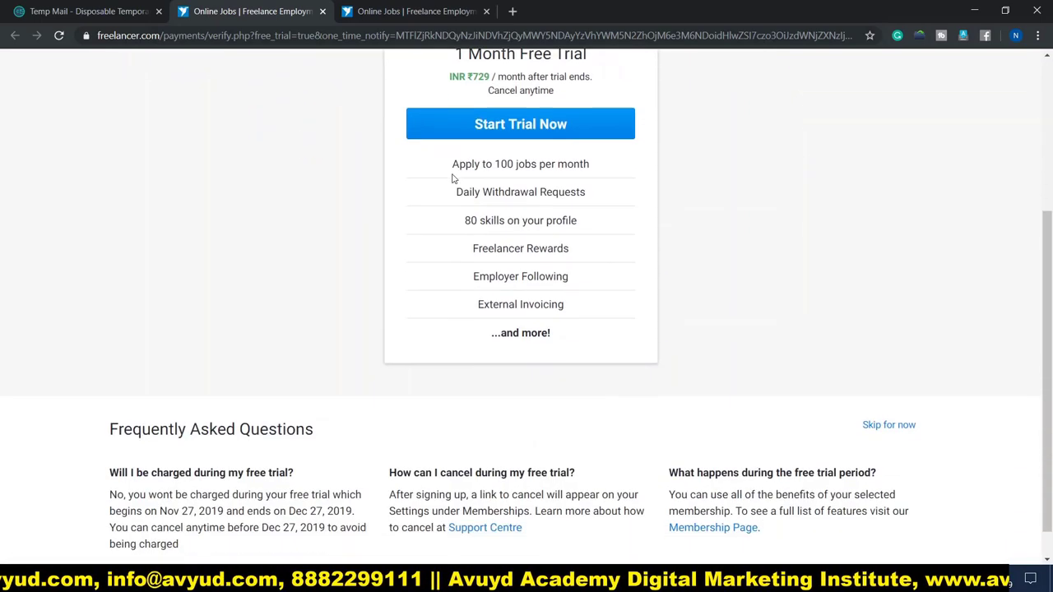
{"action": "scroll", "coordinate": [584, 333], "scroll_direction": "up", "scroll_amount": 3}
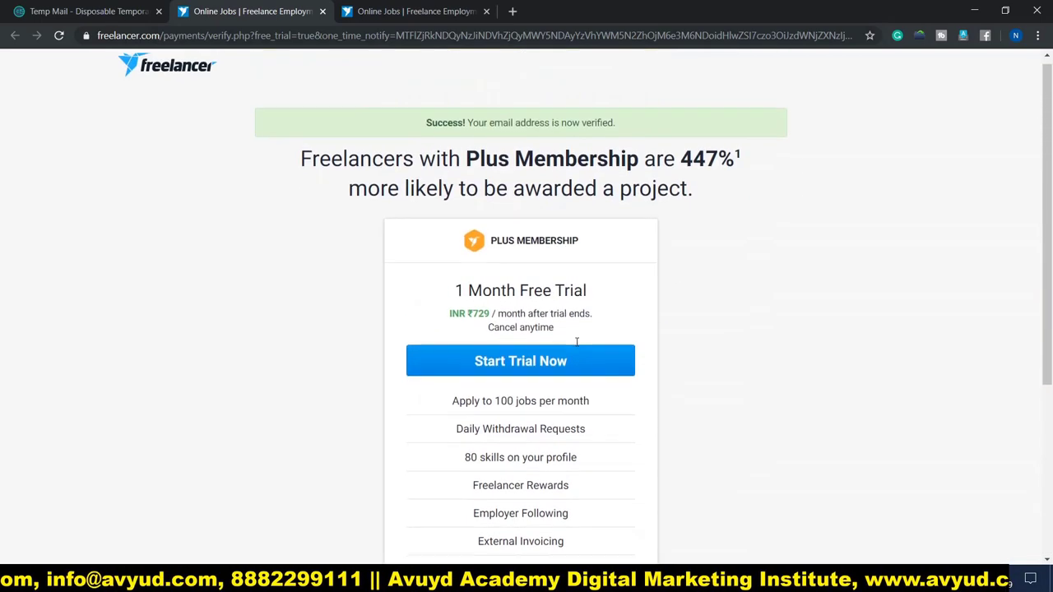
{"action": "scroll", "coordinate": [578, 343], "scroll_direction": "down", "scroll_amount": 3}
- Skip the Plus Membership offer and browse the project listings
{"action": "left_click", "coordinate": [884, 391]}
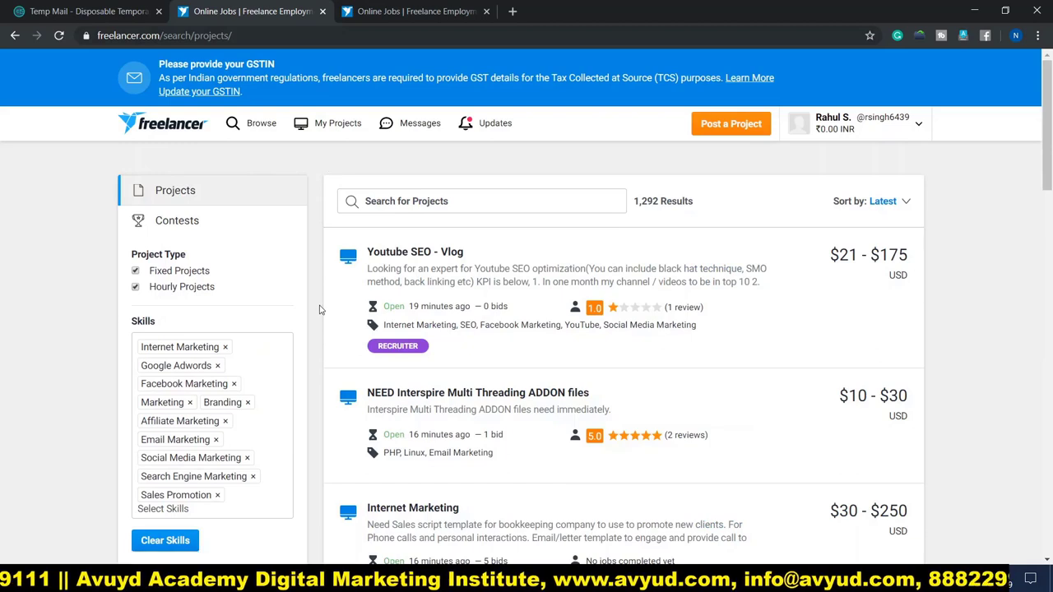
{"action": "scroll", "coordinate": [320, 285], "scroll_direction": "down", "scroll_amount": 1}
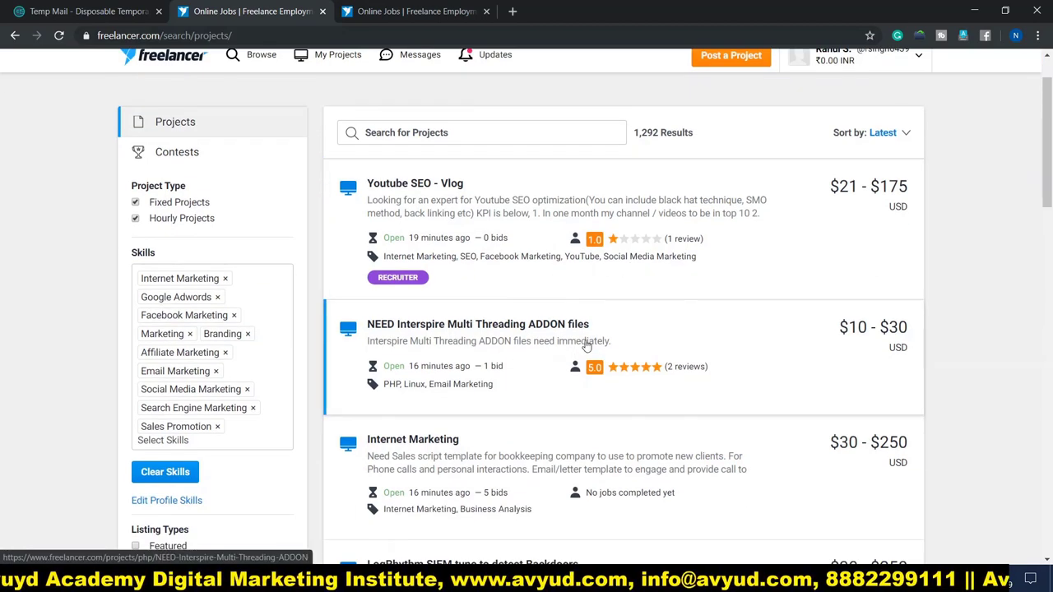
{"action": "scroll", "coordinate": [575, 345], "scroll_direction": "down", "scroll_amount": 5}
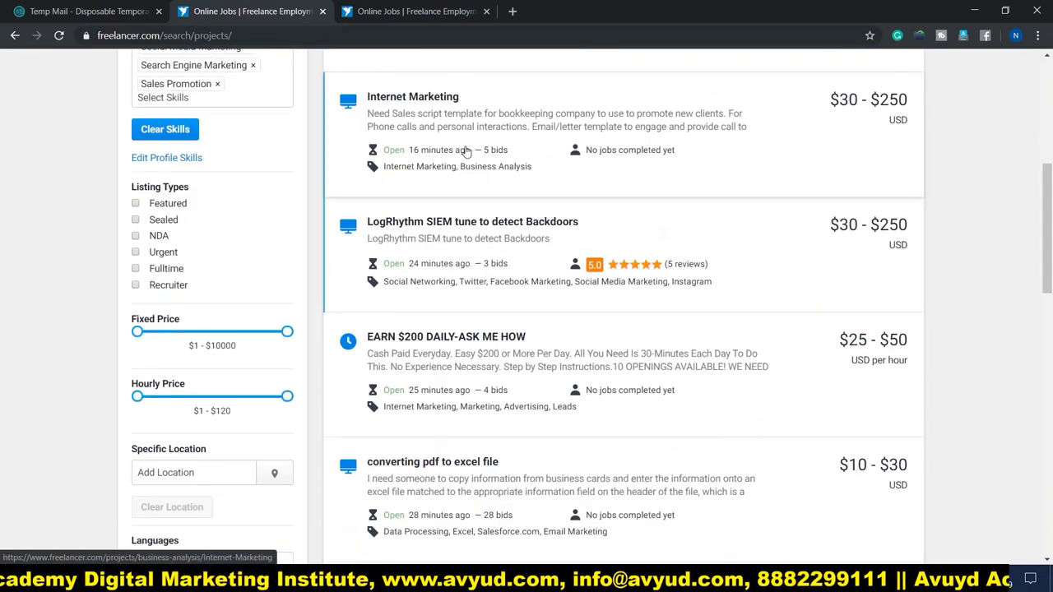
{"action": "scroll", "coordinate": [499, 371], "scroll_direction": "down", "scroll_amount": 3}
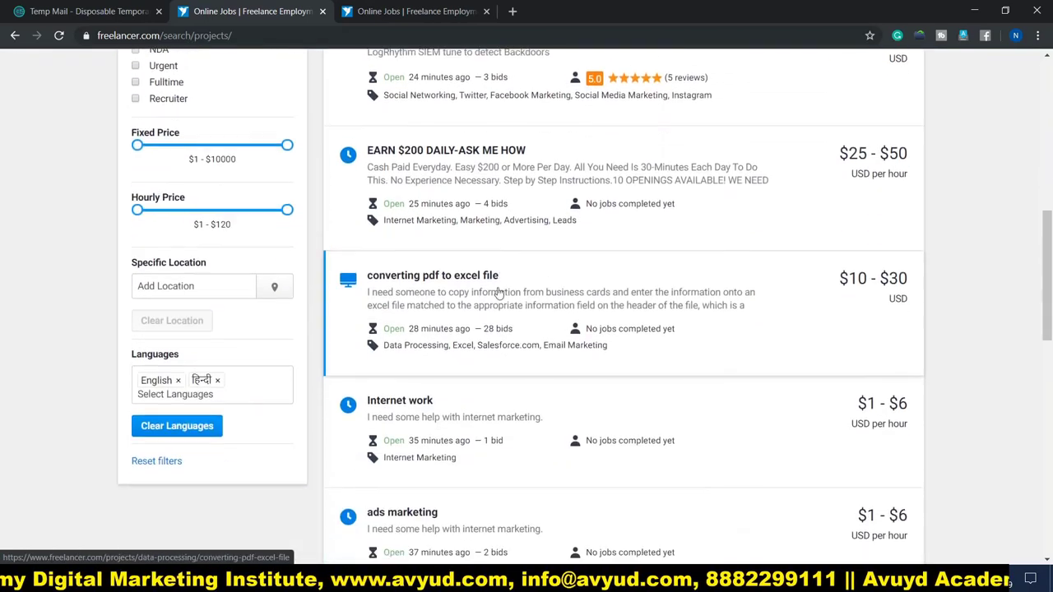
{"action": "scroll", "coordinate": [477, 283], "scroll_direction": "down", "scroll_amount": 3}
{"action": "scroll", "coordinate": [486, 338], "scroll_direction": "down", "scroll_amount": 2}
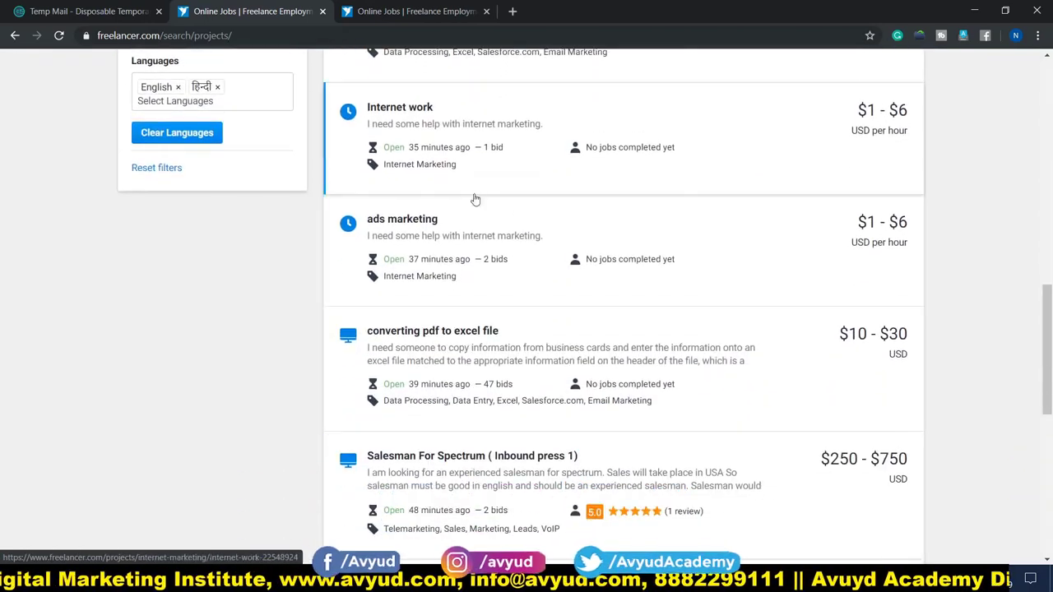
{"action": "scroll", "coordinate": [465, 411], "scroll_direction": "down", "scroll_amount": 2}
- Open the Internet Marketing project with a $30–250 USD budget
{"action": "scroll", "coordinate": [278, 321], "scroll_direction": "up", "scroll_amount": 10}
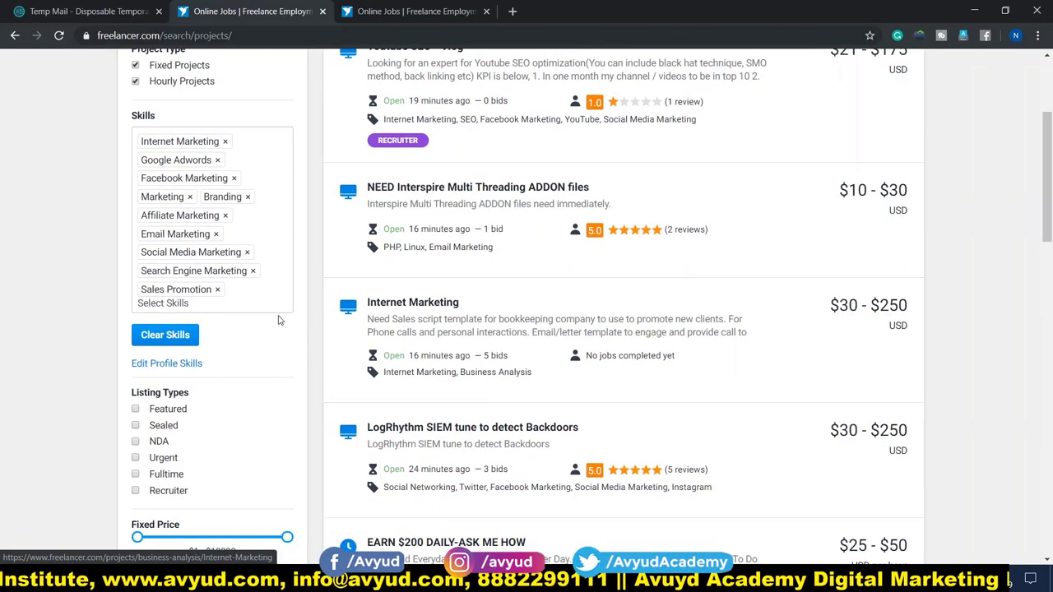
{"action": "scroll", "coordinate": [462, 300], "scroll_direction": "up", "scroll_amount": 2}
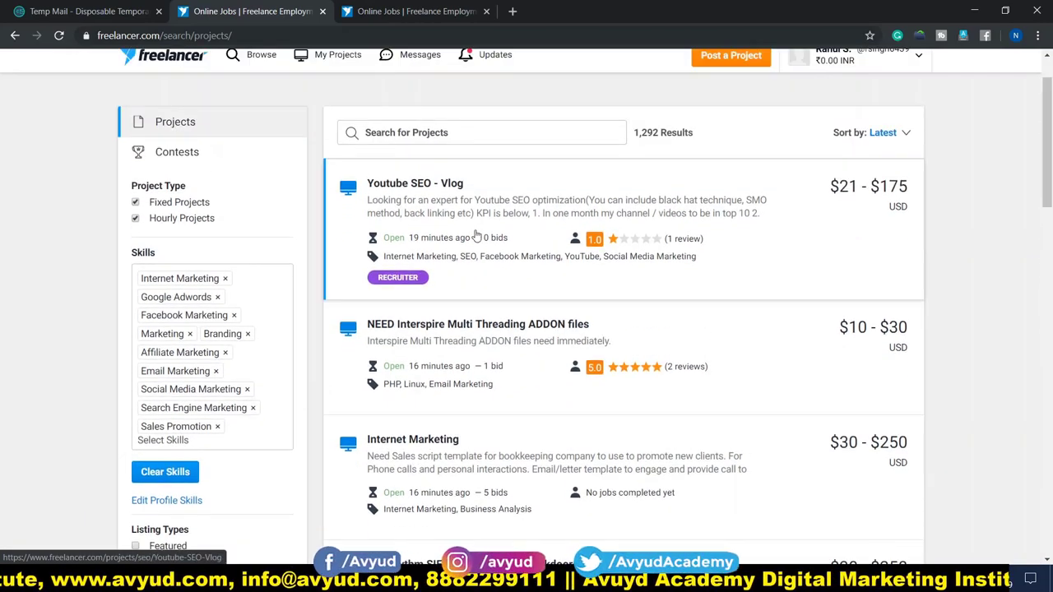
{"action": "scroll", "coordinate": [444, 309], "scroll_direction": "down", "scroll_amount": 2}
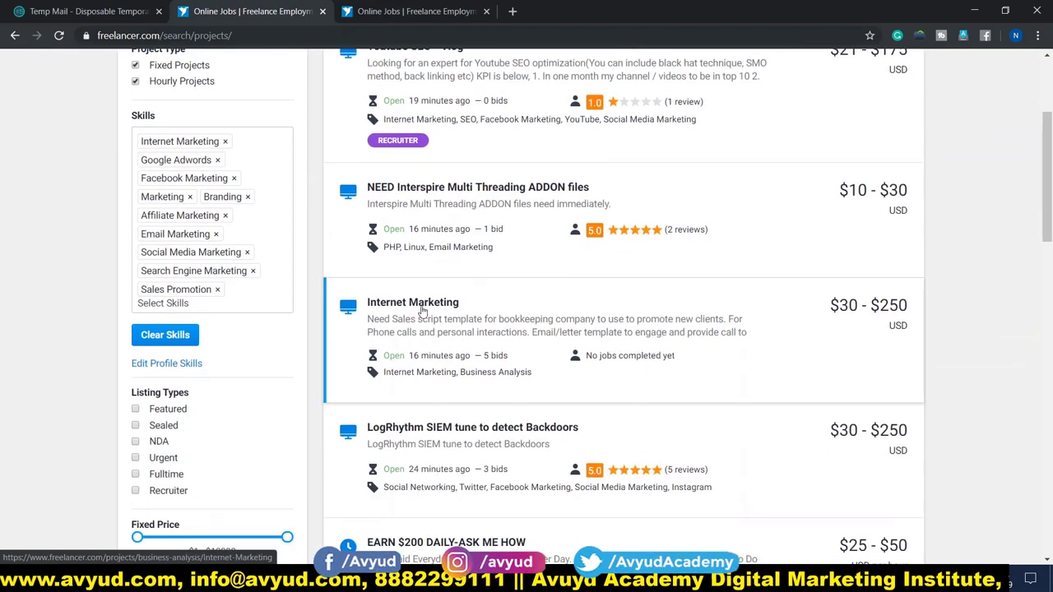
{"action": "left_click", "coordinate": [422, 303]}
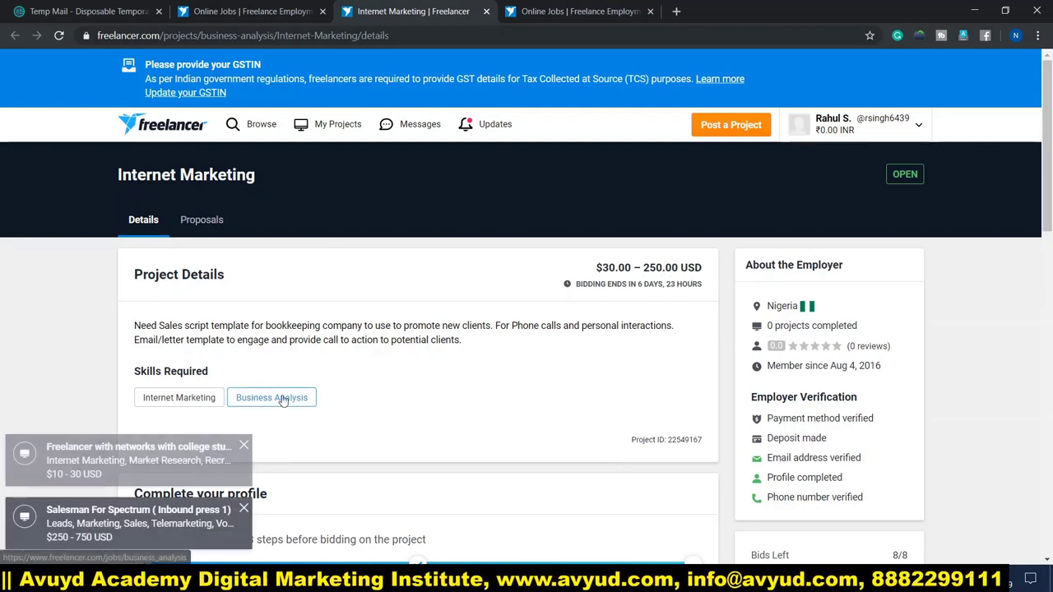
- Dismiss the project notification and paste 'Digital Marketing Executive' as the headline
{"action": "left_click", "coordinate": [244, 509]}
{"action": "scroll", "coordinate": [90, 362], "scroll_direction": "down", "scroll_amount": 4}
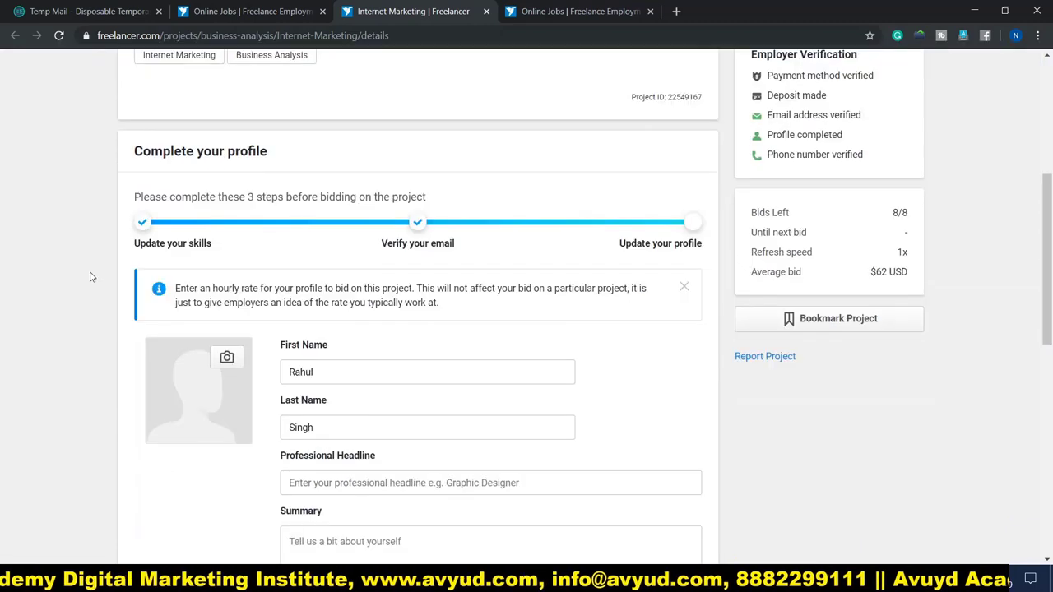
{"action": "scroll", "coordinate": [84, 270], "scroll_direction": "down", "scroll_amount": 3}
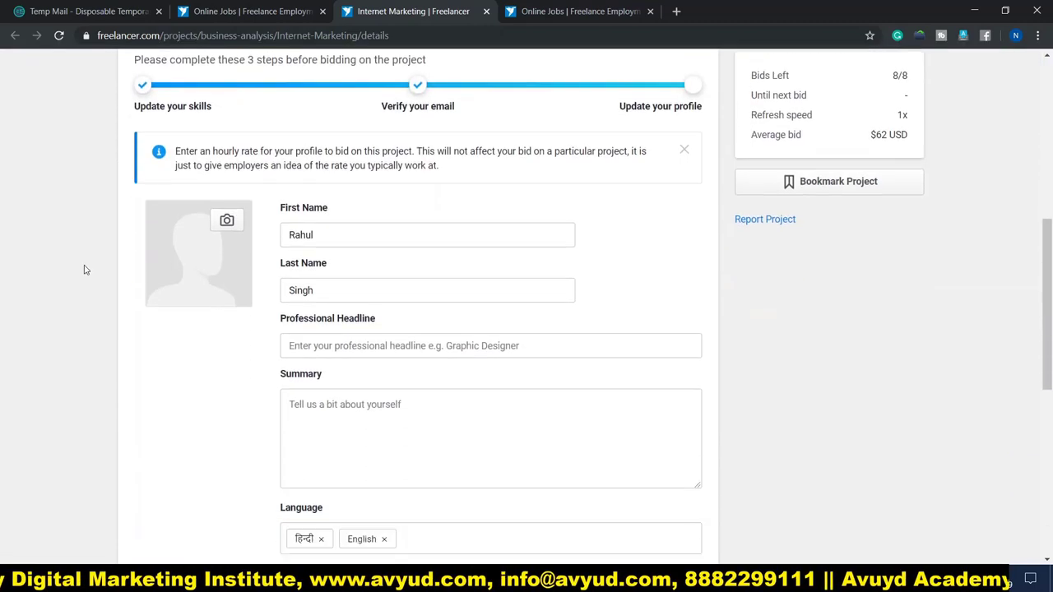
{"action": "left_click", "coordinate": [389, 214]}
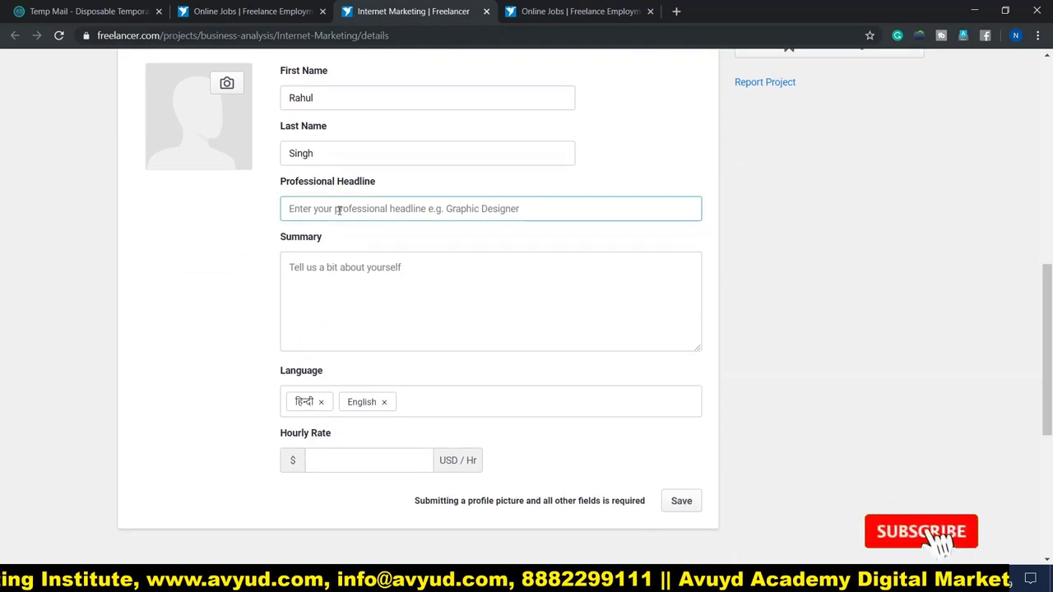
{"action": "left_click", "coordinate": [318, 281]}
{"action": "left_click", "coordinate": [318, 280]}
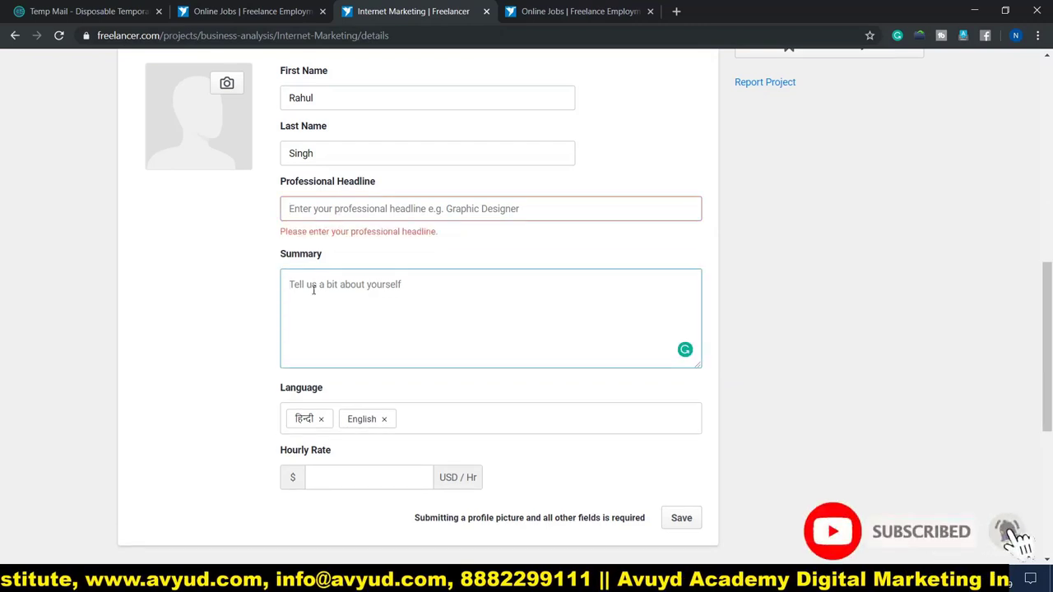
{"action": "scroll", "coordinate": [222, 329], "scroll_direction": "down", "scroll_amount": 3}
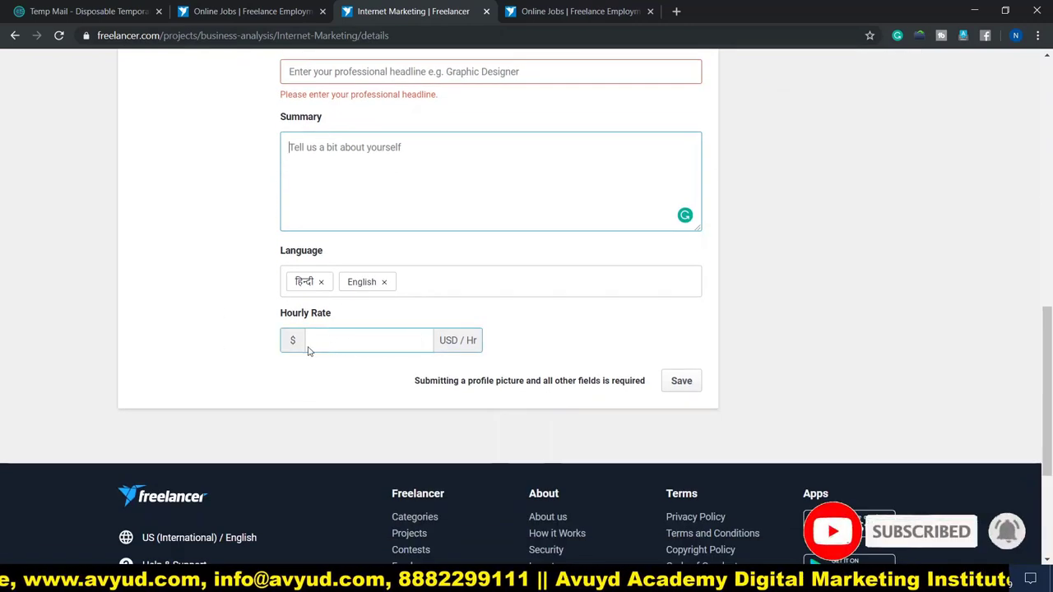
{"action": "scroll", "coordinate": [222, 271], "scroll_direction": "up", "scroll_amount": 3}
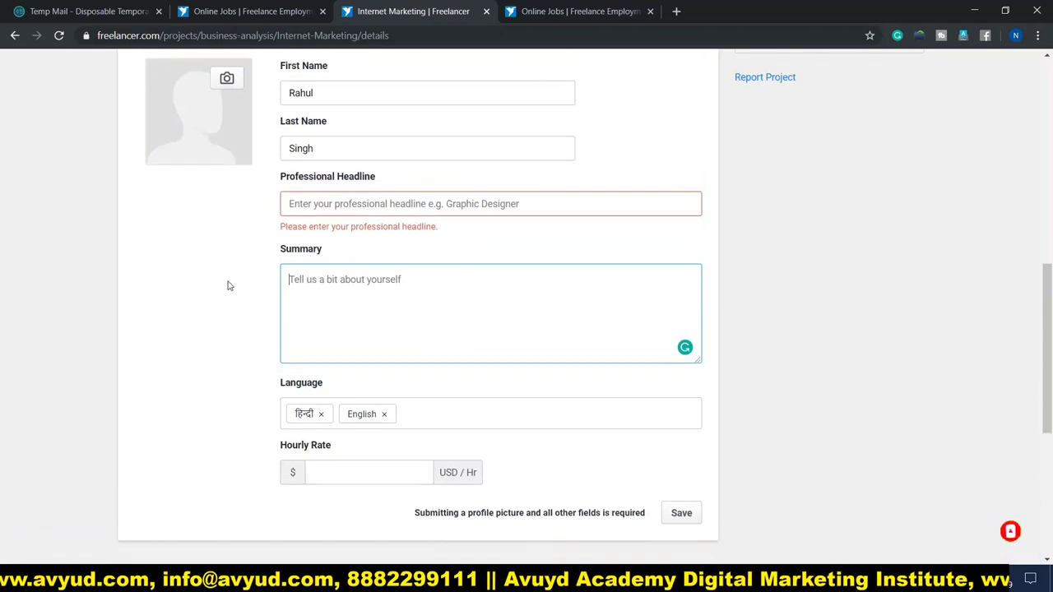
{"action": "scroll", "coordinate": [229, 285], "scroll_direction": "up", "scroll_amount": 3}
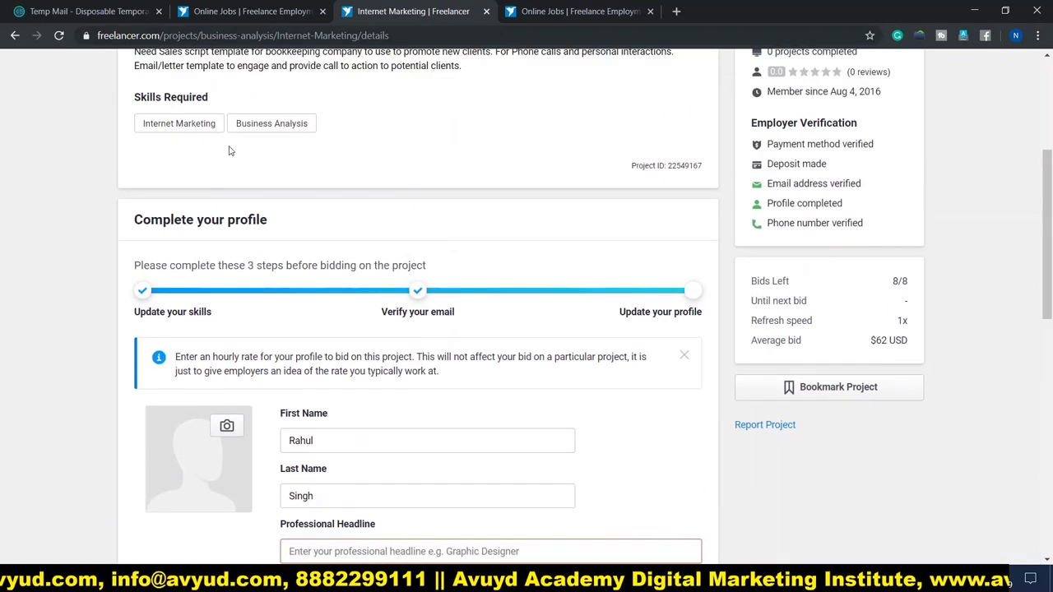
{"action": "scroll", "coordinate": [426, 256], "scroll_direction": "down", "scroll_amount": 3}
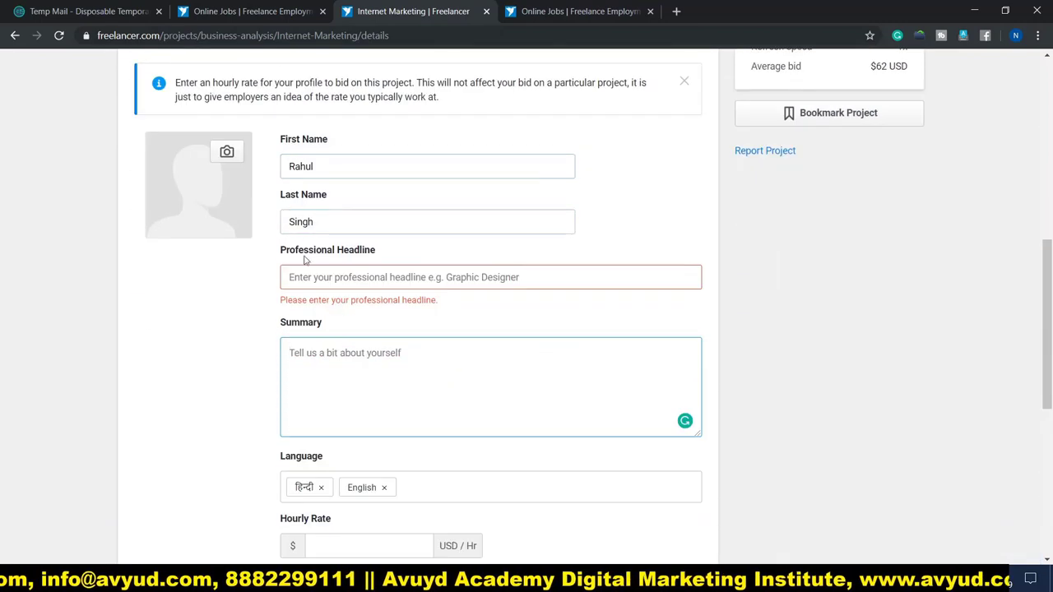
{"action": "left_click", "coordinate": [372, 277]}
{"action": "type", "text": "Digital Marketing Executive"}
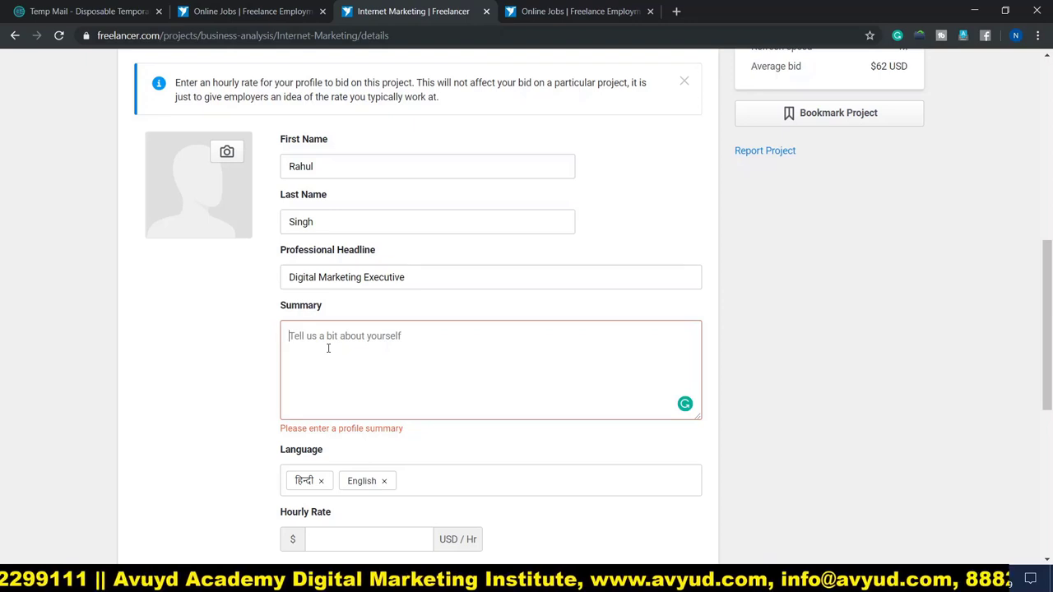
- Paste the digital-marketing experience summary and accept the 'Marketing' capitalisation fix
{"action": "type", "text": "Work Experience 7 Years in SEO specialist, PPC executive/specialist, Social media expert, Email marketing, Mobile marketing, Analytics, Content management/marketing, Marketing automation."}
{"action": "scroll", "coordinate": [211, 375], "scroll_direction": "down", "scroll_amount": 3}
{"action": "left_click", "coordinate": [416, 151]}
{"action": "left_click", "coordinate": [409, 74]}
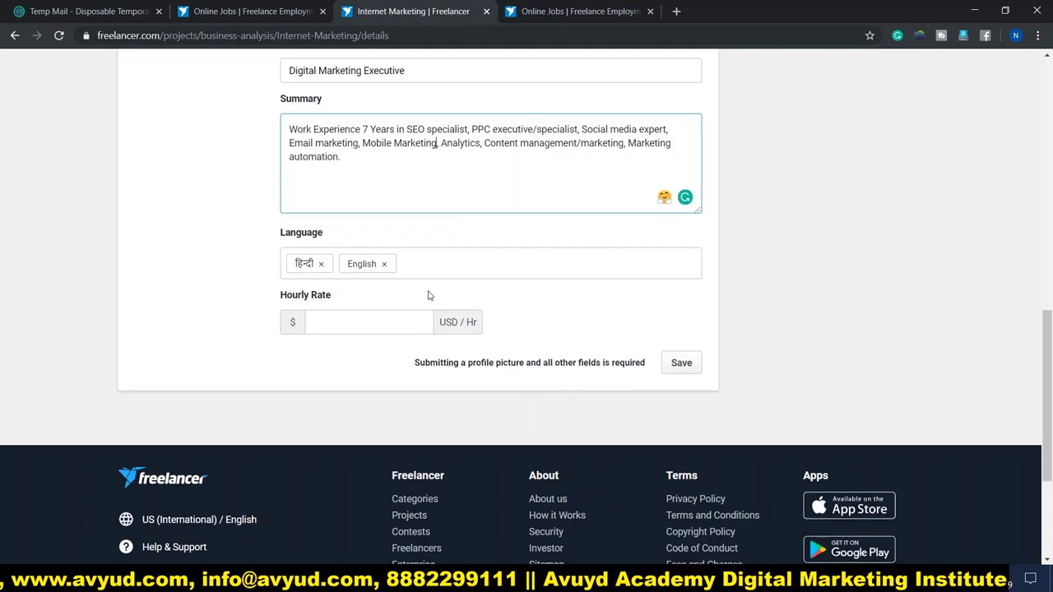
- Enter an hourly rate of 5 USD
{"action": "scroll", "coordinate": [438, 295], "scroll_direction": "down", "scroll_amount": 1}
{"action": "left_click", "coordinate": [344, 254]}
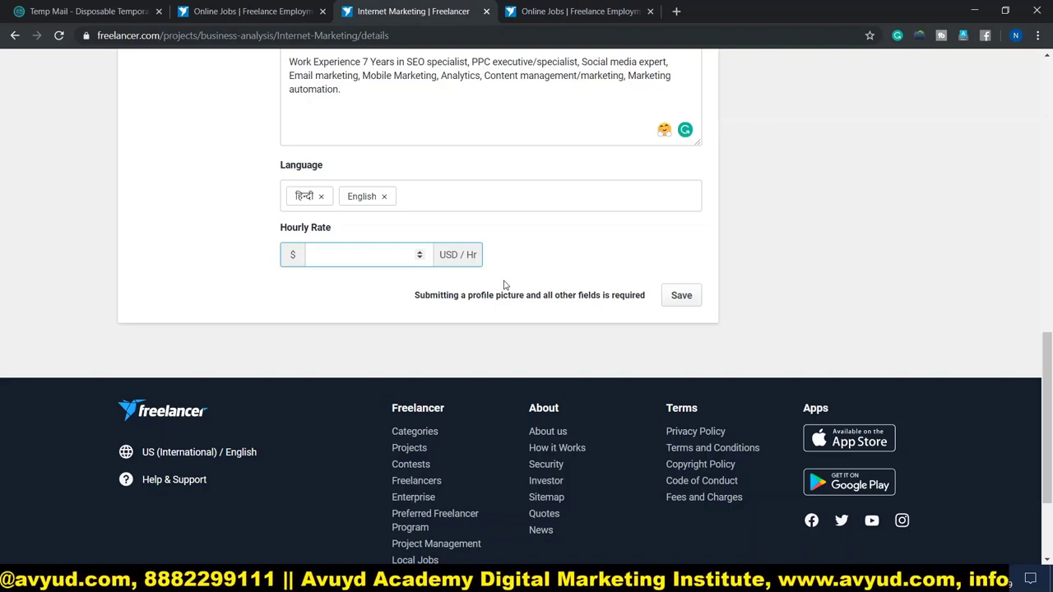
{"action": "type", "text": "5"}
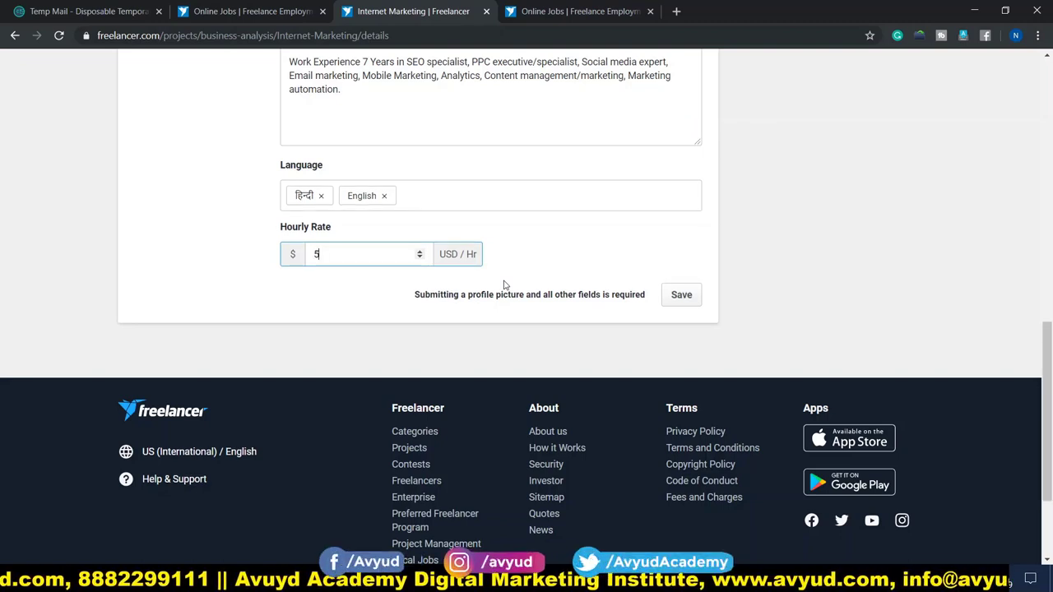
- Upload a portrait photo and set it as the profile picture
{"action": "left_click", "coordinate": [689, 297]}
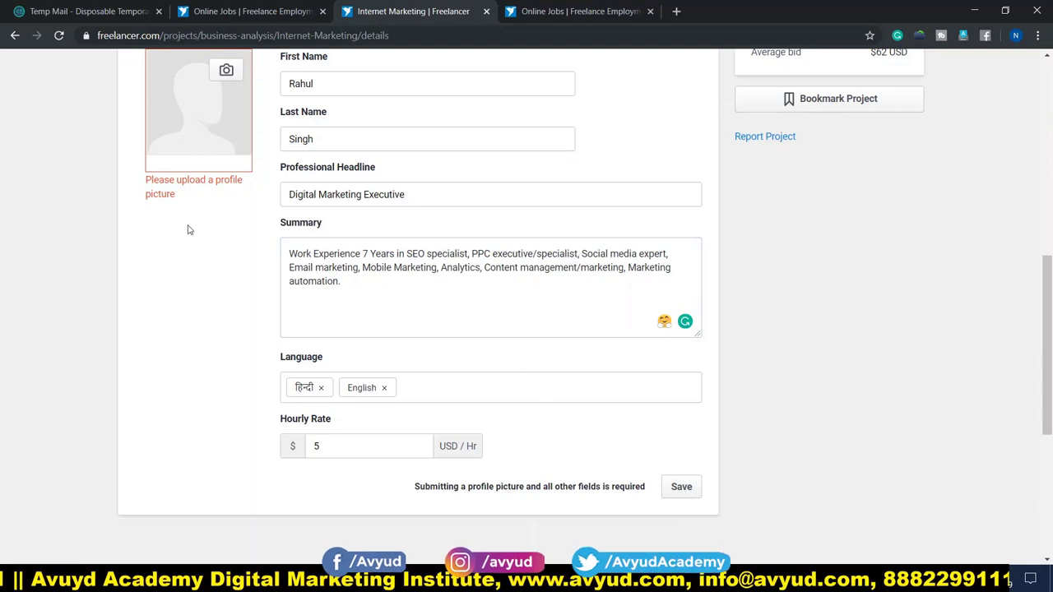
{"action": "scroll", "coordinate": [202, 263], "scroll_direction": "up", "scroll_amount": 2}
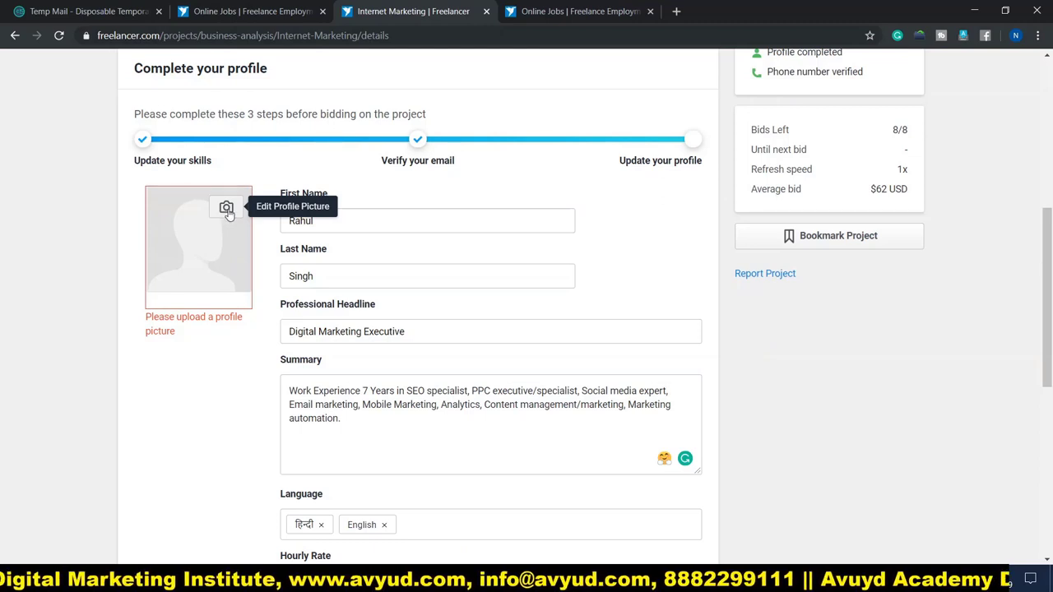
{"action": "left_click", "coordinate": [227, 208]}
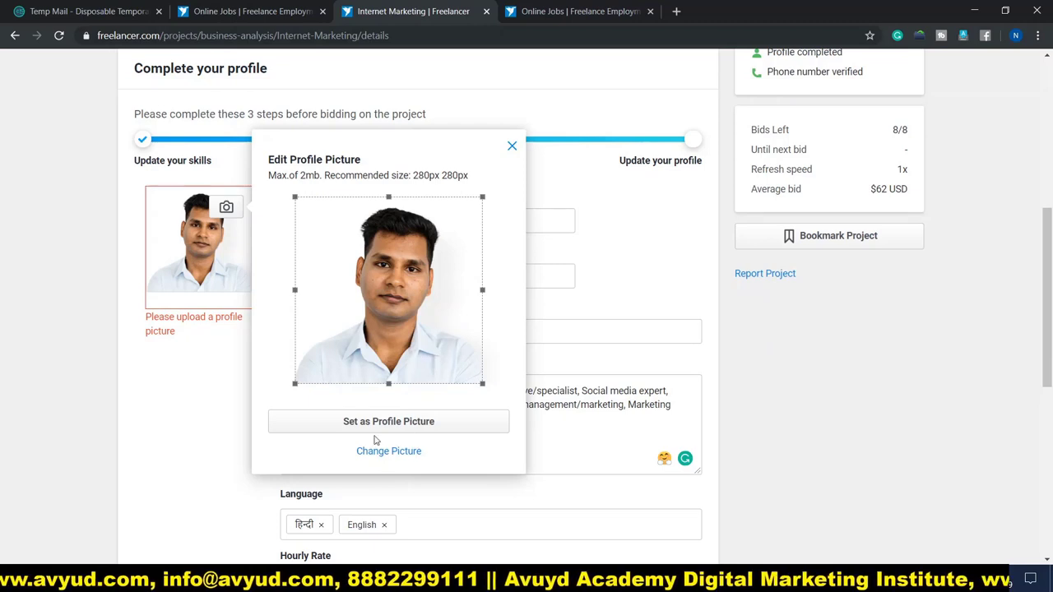
{"action": "left_click", "coordinate": [428, 422]}
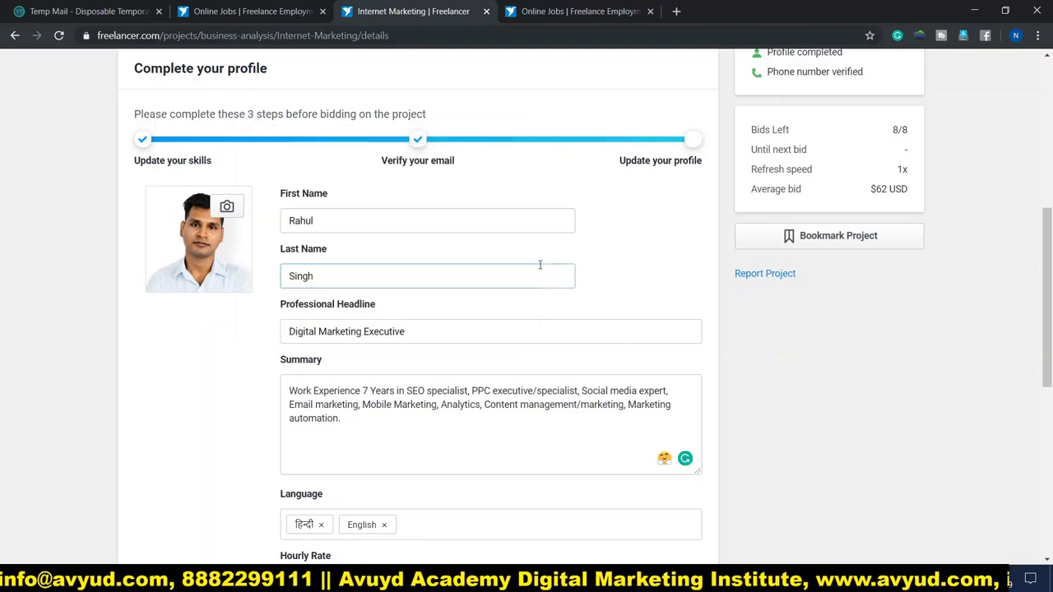
{"action": "scroll", "coordinate": [548, 283], "scroll_direction": "down", "scroll_amount": 4}
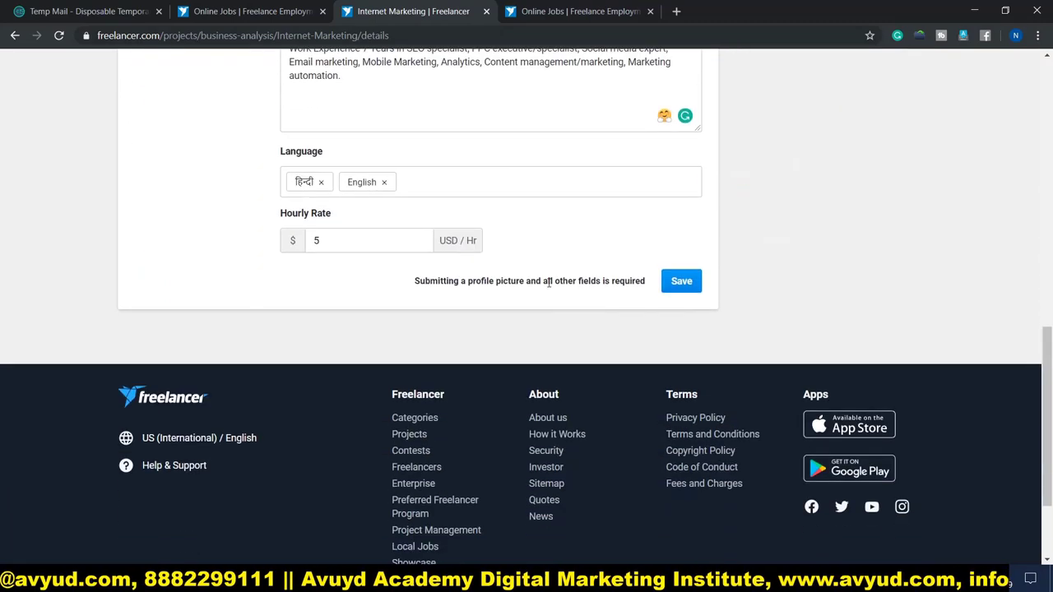
- Save the profile and review the bid form's 140 USD amount and 7-day delivery
{"action": "left_click", "coordinate": [681, 282]}
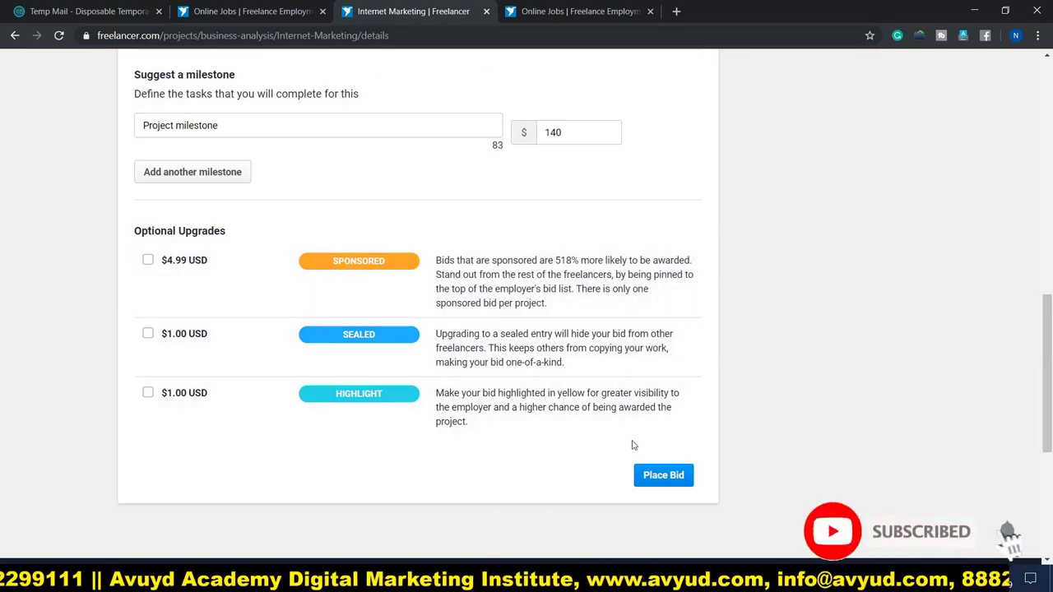
{"action": "scroll", "coordinate": [547, 399], "scroll_direction": "up", "scroll_amount": 2}
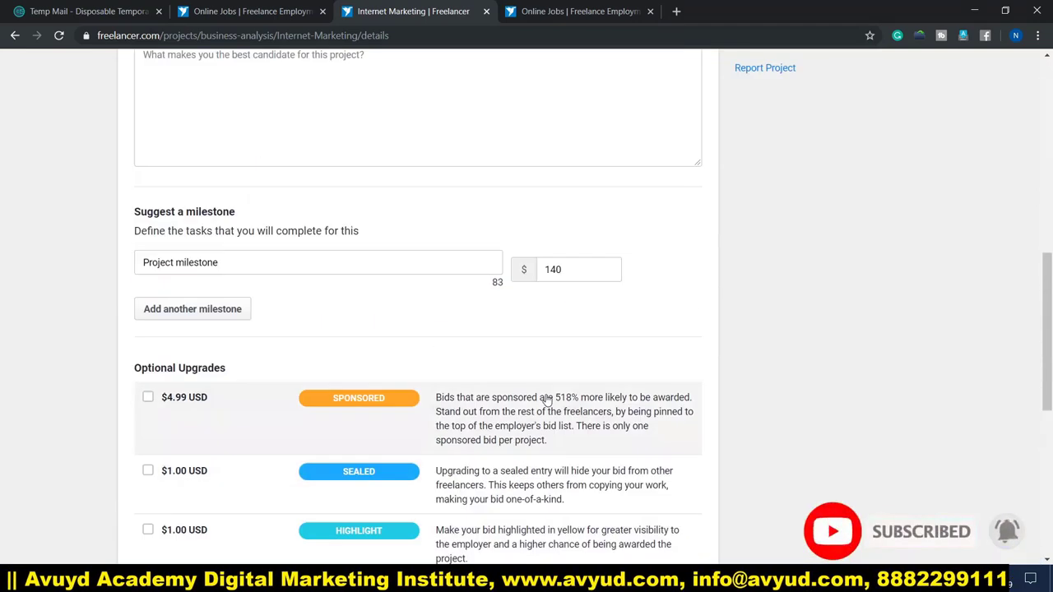
{"action": "scroll", "coordinate": [505, 388], "scroll_direction": "up", "scroll_amount": 4}
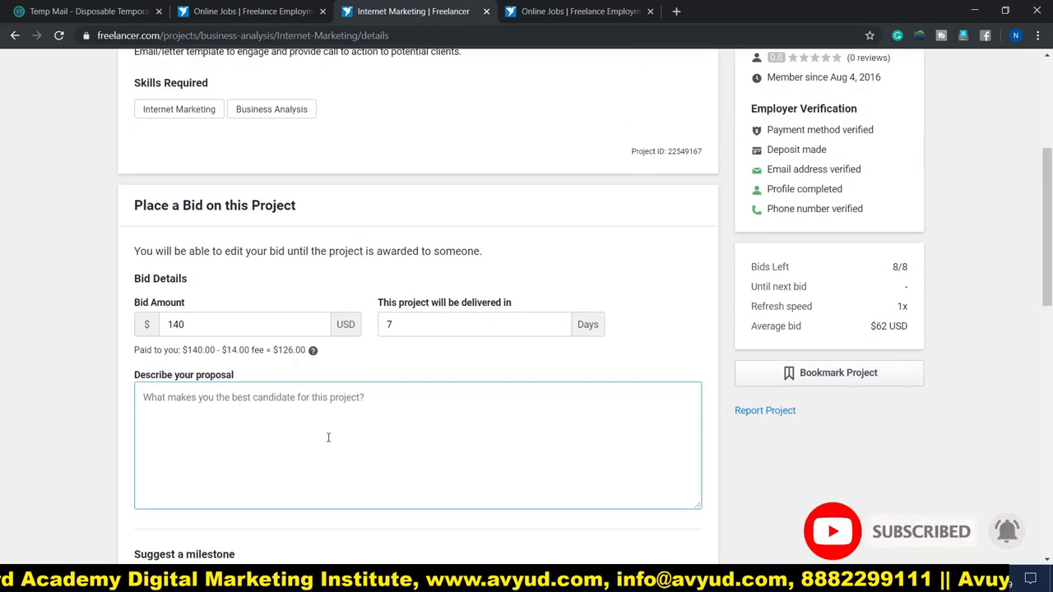
{"action": "scroll", "coordinate": [372, 321], "scroll_direction": "up", "scroll_amount": 3}
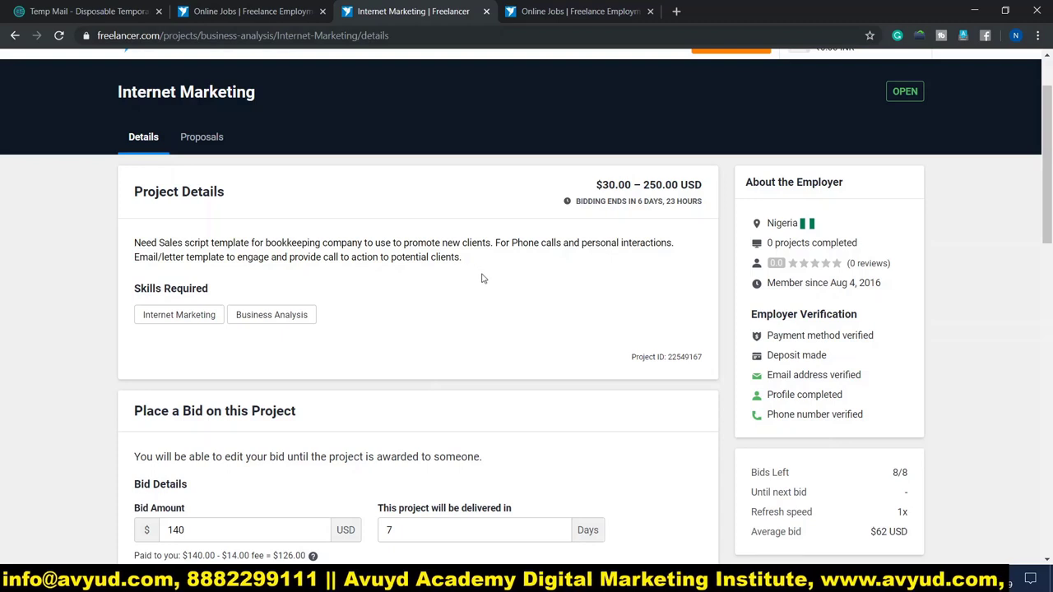
{"action": "scroll", "coordinate": [464, 297], "scroll_direction": "down", "scroll_amount": 1}
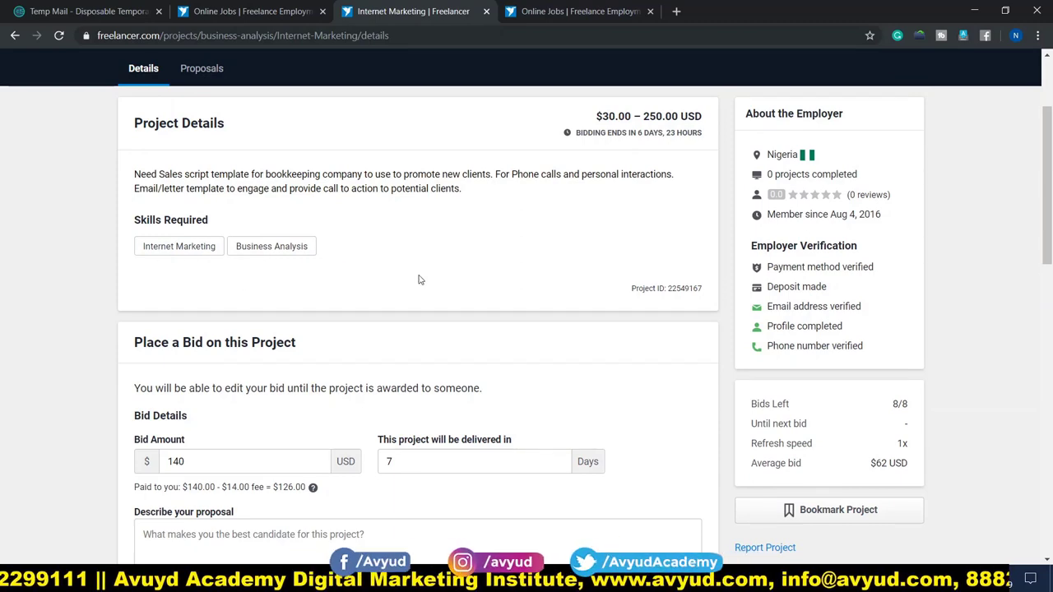
{"action": "scroll", "coordinate": [431, 279], "scroll_direction": "down", "scroll_amount": 3}
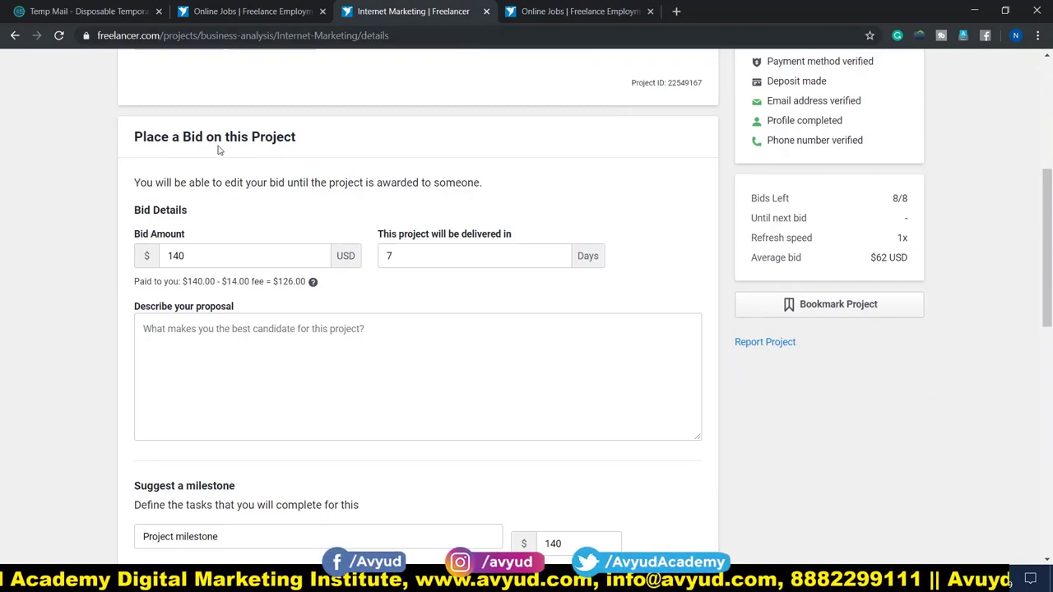
{"action": "scroll", "coordinate": [156, 206], "scroll_direction": "down", "scroll_amount": 1}
- Check the bid amount, delivery days, proposal and 140 milestone fields
{"action": "left_click", "coordinate": [197, 189]}
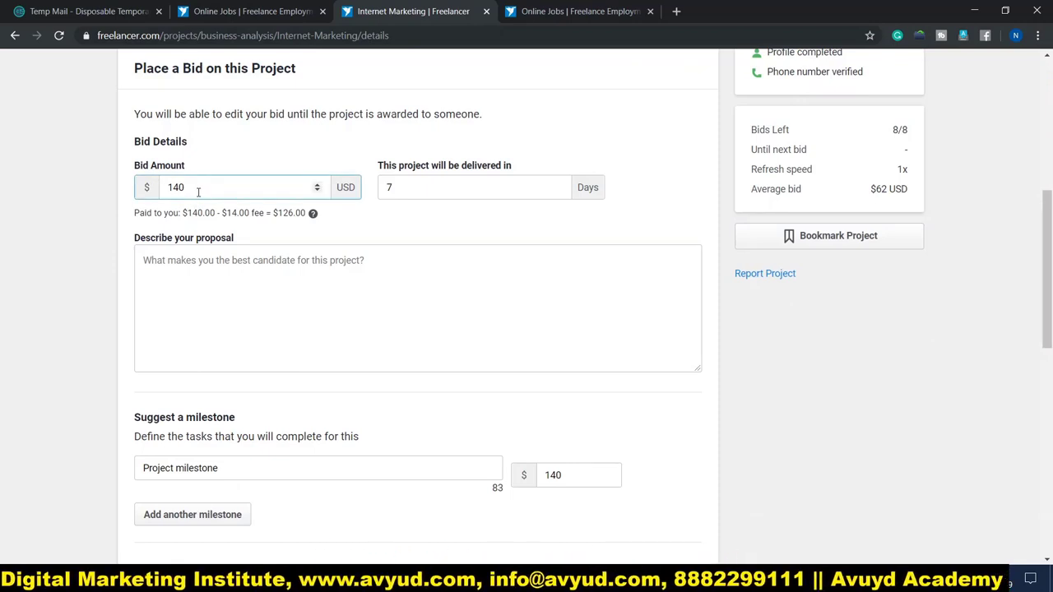
{"action": "left_click", "coordinate": [408, 183]}
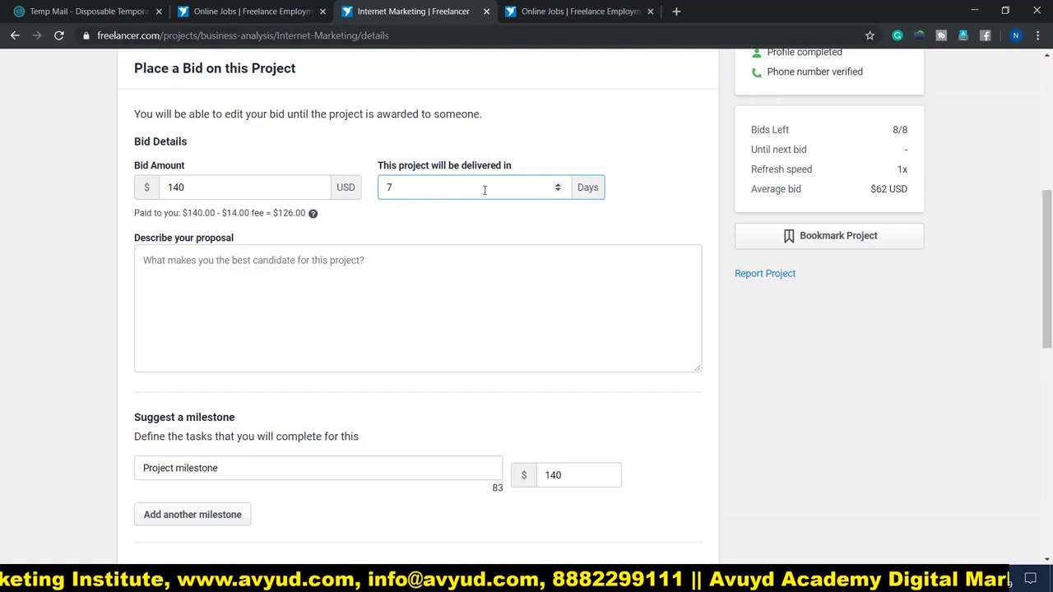
{"action": "left_click", "coordinate": [177, 276]}
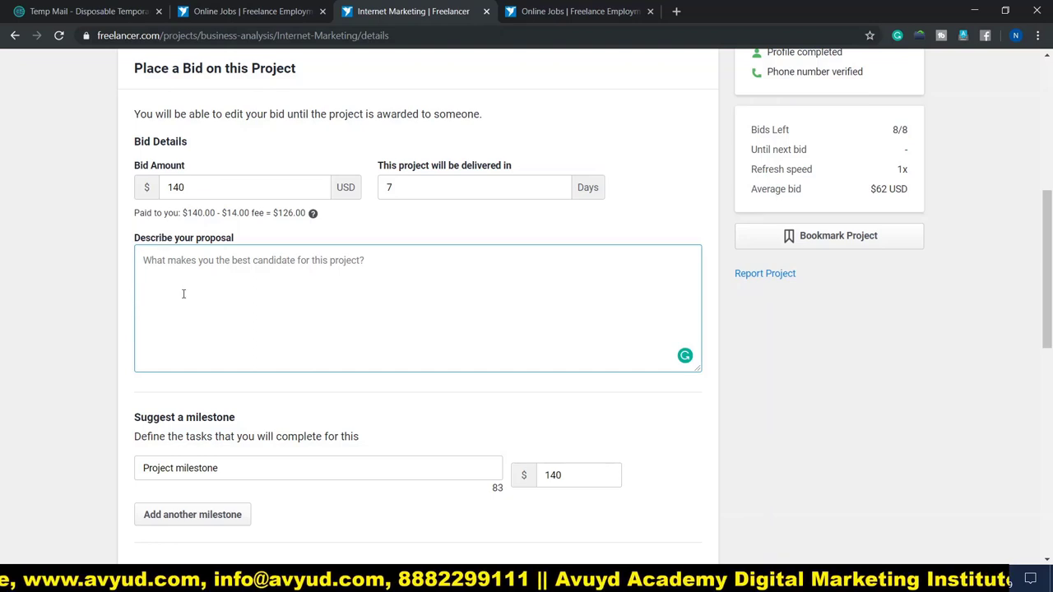
{"action": "scroll", "coordinate": [186, 327], "scroll_direction": "down", "scroll_amount": 3}
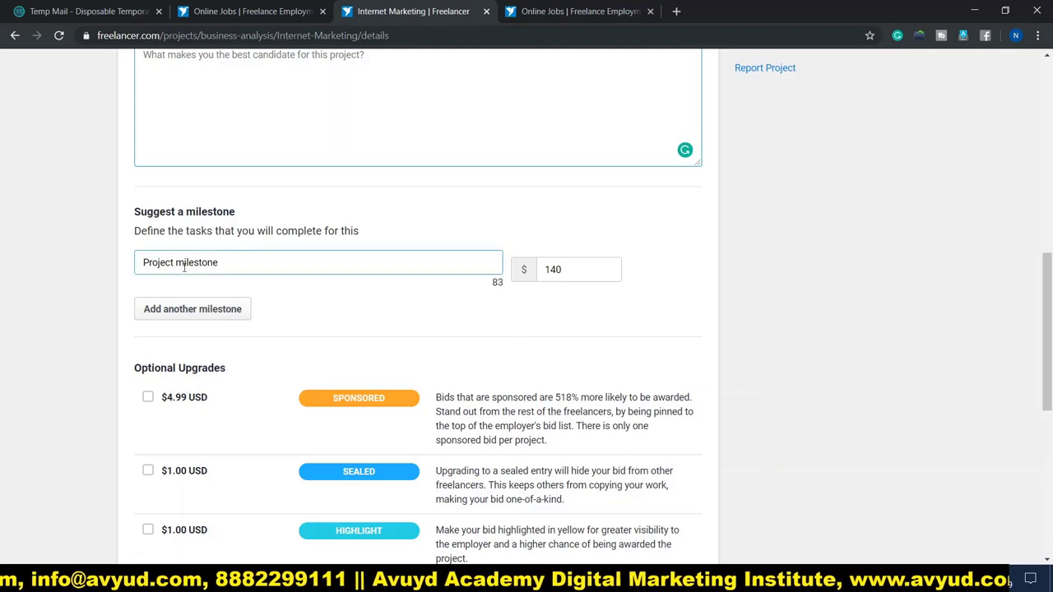
{"action": "left_click", "coordinate": [258, 267]}
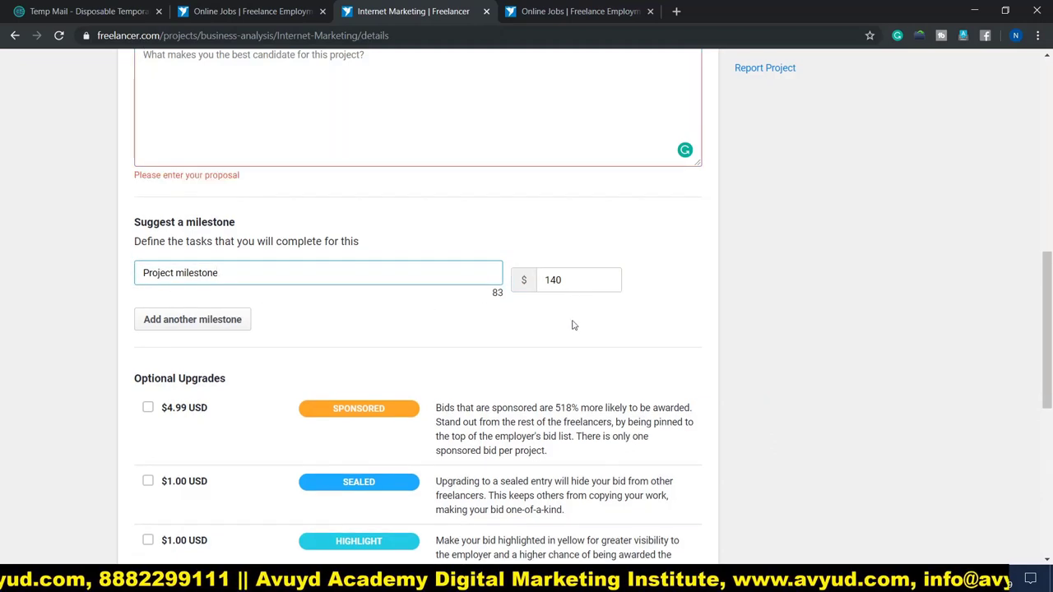
{"action": "scroll", "coordinate": [559, 348], "scroll_direction": "up", "scroll_amount": 3}
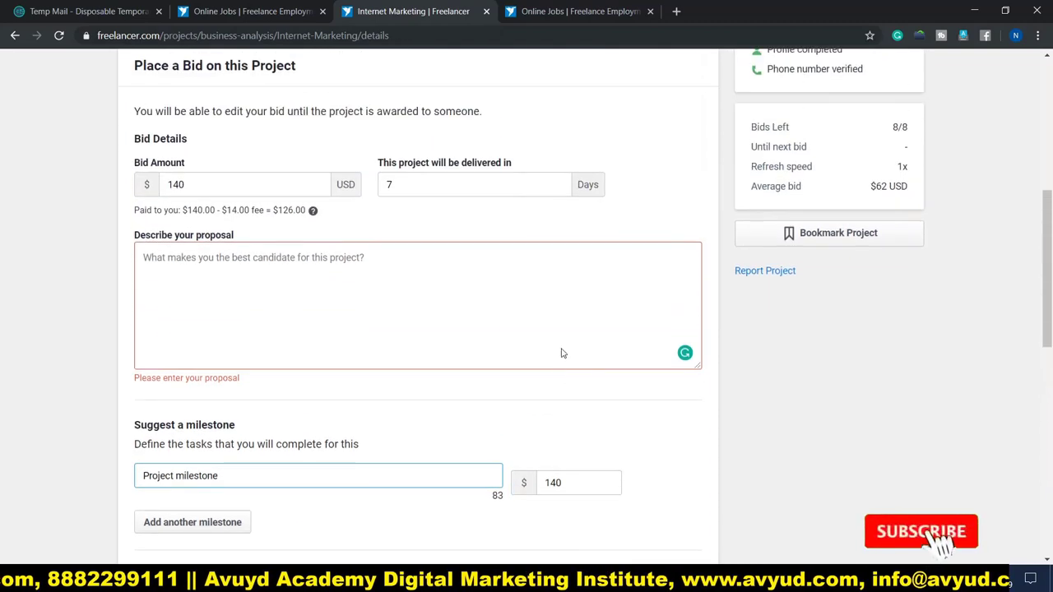
{"action": "scroll", "coordinate": [369, 368], "scroll_direction": "down", "scroll_amount": 1}
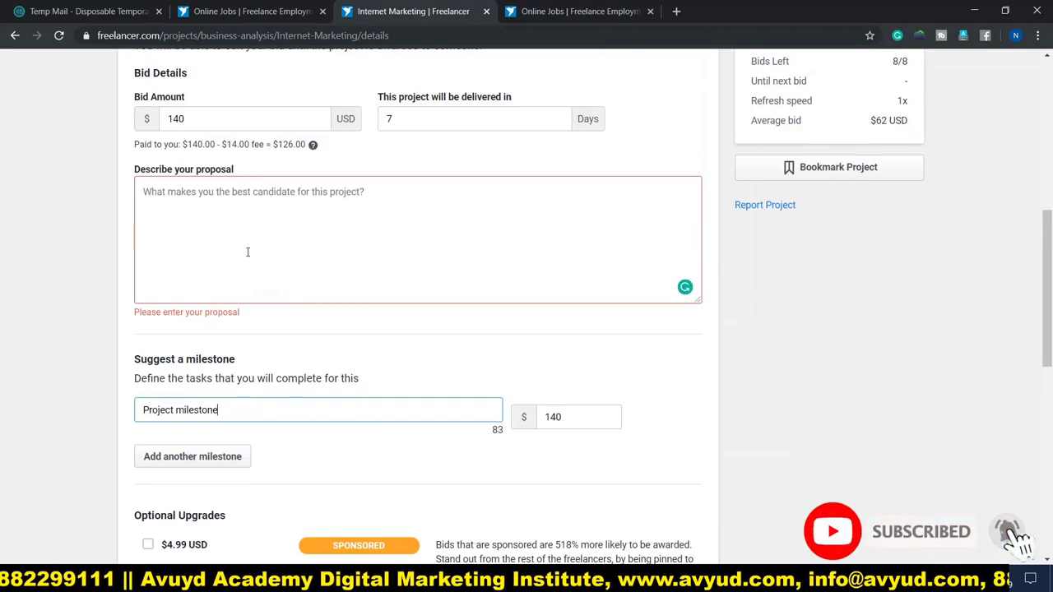
{"action": "scroll", "coordinate": [403, 322], "scroll_direction": "down", "scroll_amount": 5}
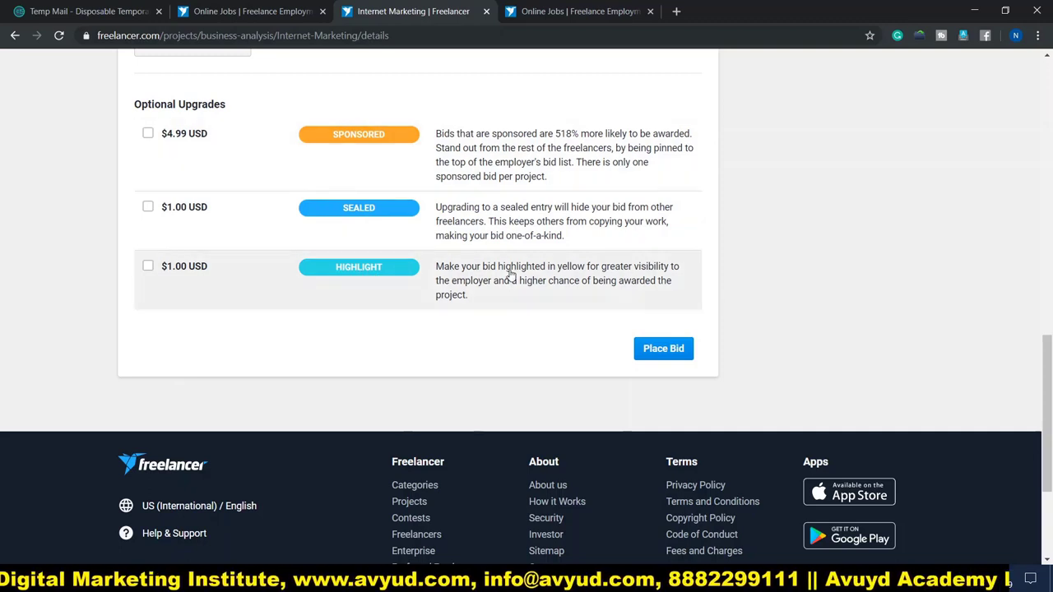
{"action": "scroll", "coordinate": [467, 292], "scroll_direction": "up", "scroll_amount": 1}
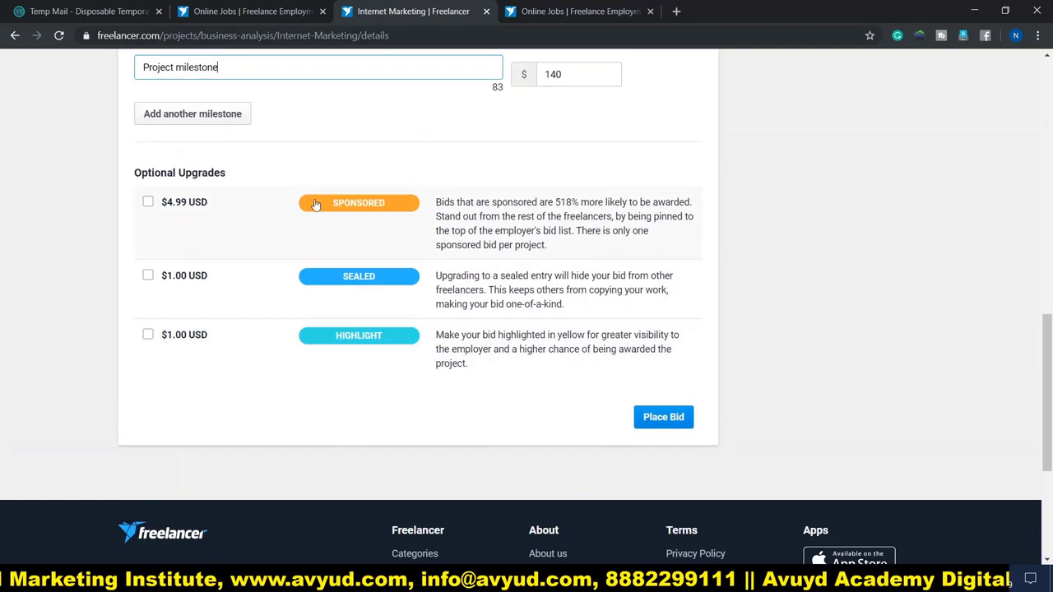
- Try placing the bid, which is rejected with 'Please enter your proposal'
{"action": "left_click", "coordinate": [672, 420]}
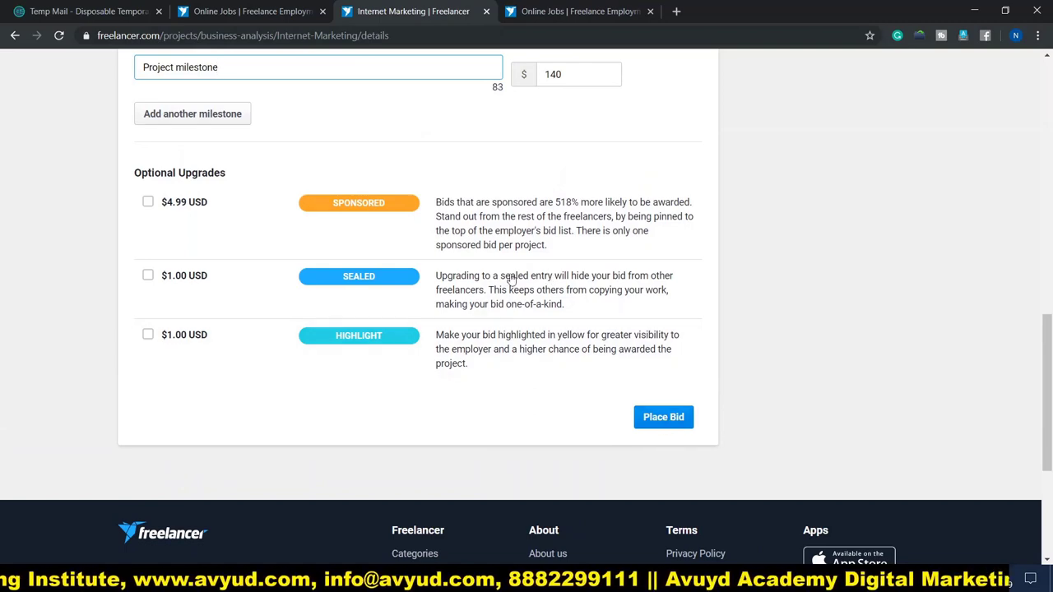
{"action": "scroll", "coordinate": [597, 334], "scroll_direction": "down", "scroll_amount": 3}
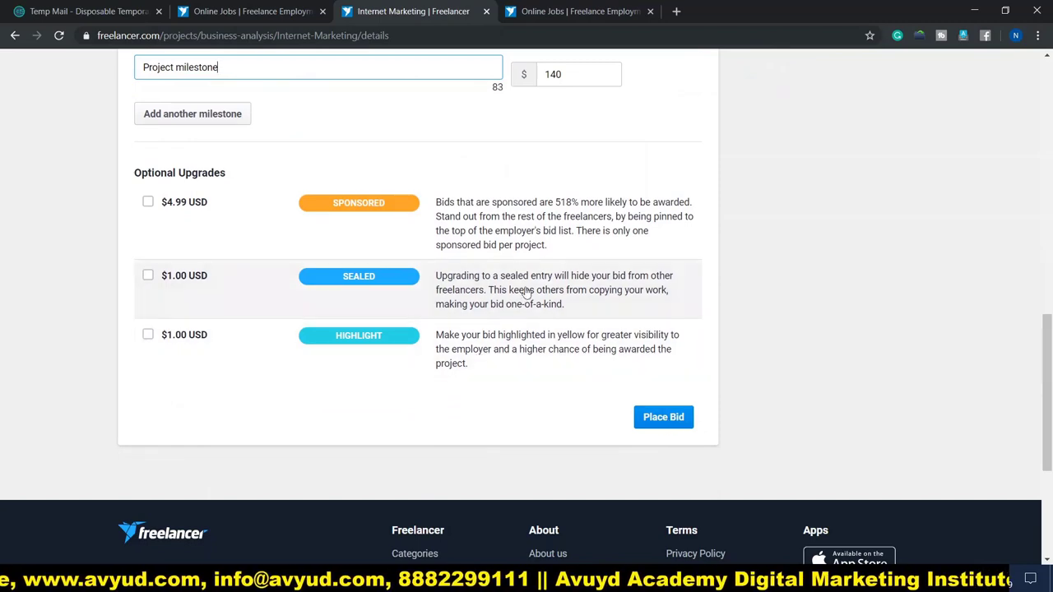
{"action": "scroll", "coordinate": [515, 302], "scroll_direction": "up", "scroll_amount": 15}
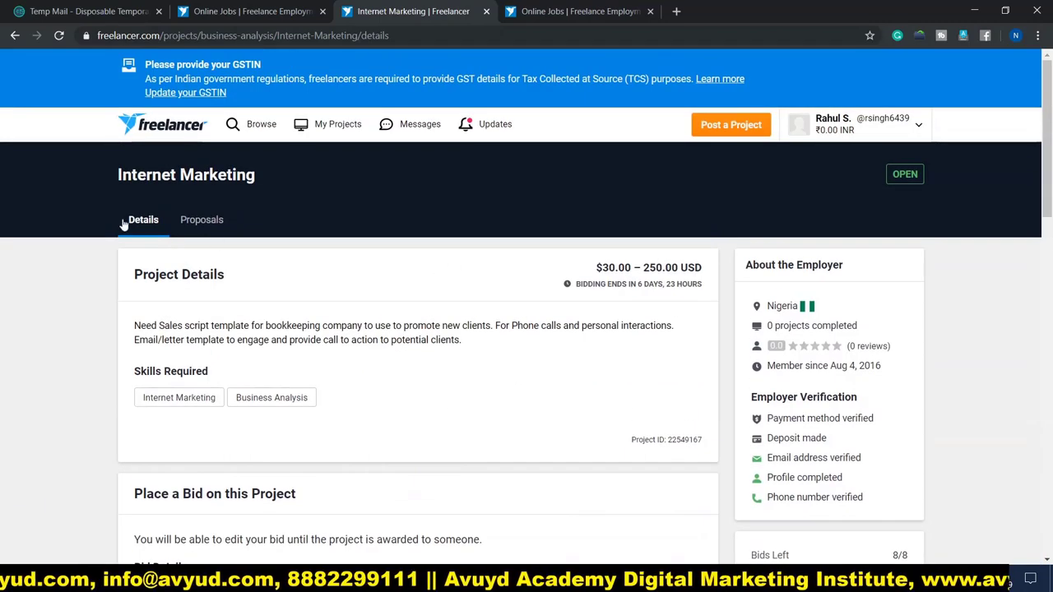